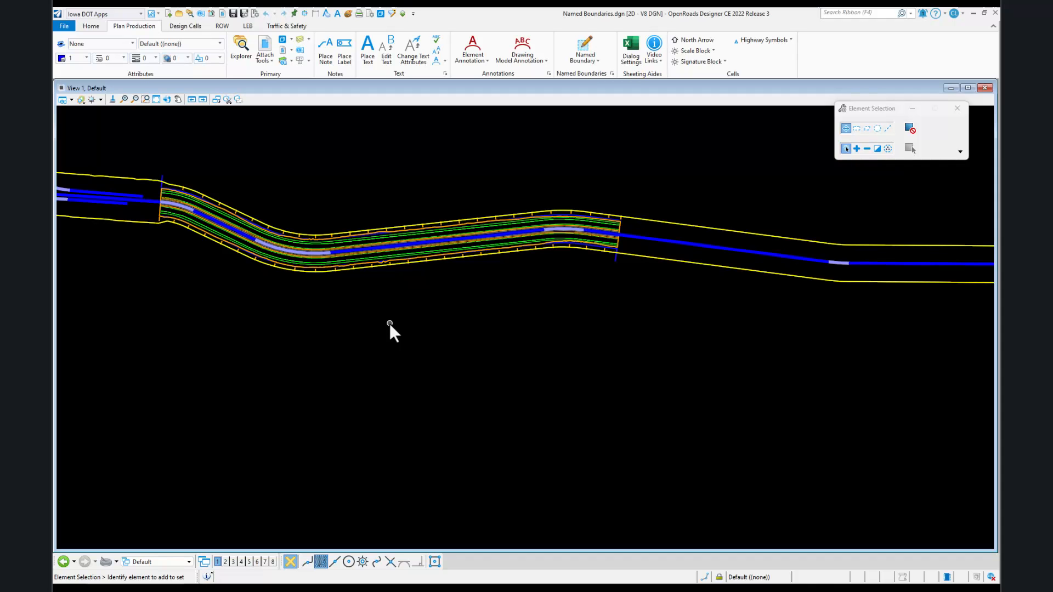
- Arrange the workspace as two views, Plan/Profile, and open the dynamic profile of the Route97_Extension alignment in View 4
right_click(390, 326)
mouse_move(428, 332)
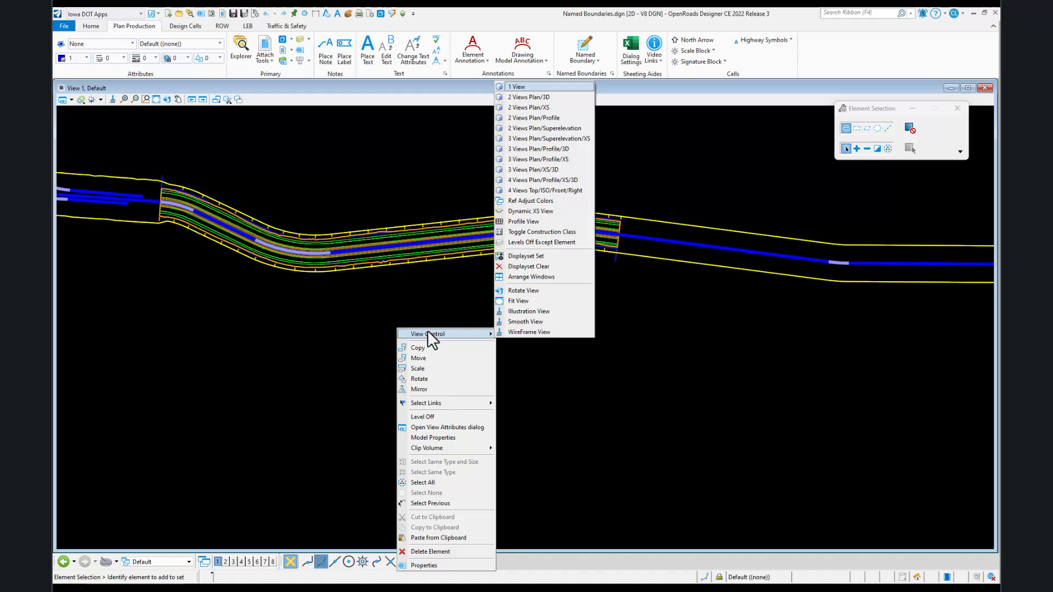
right_click(503, 236)
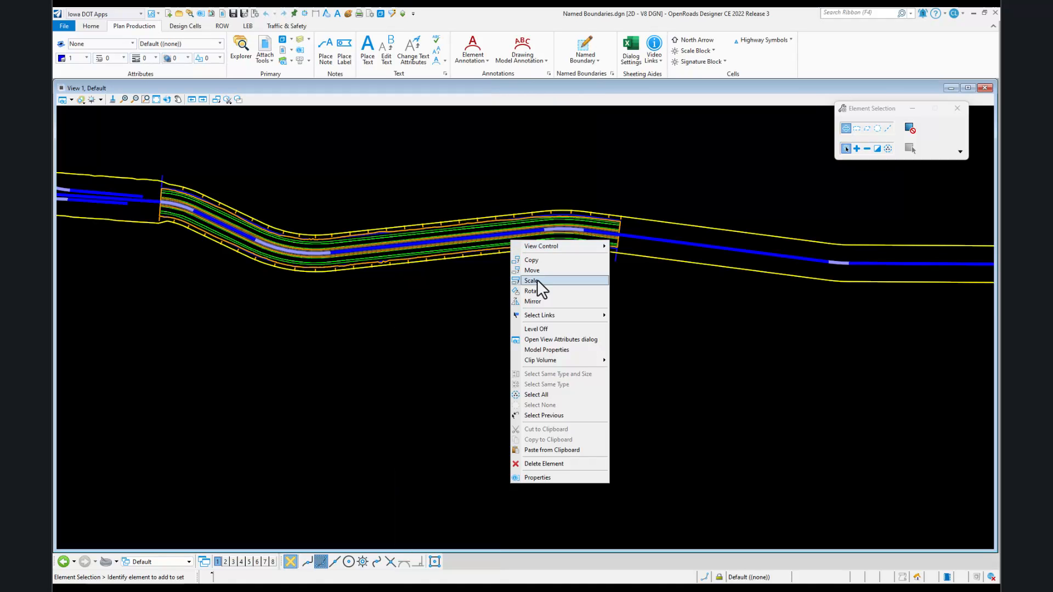
mouse_move(552, 247)
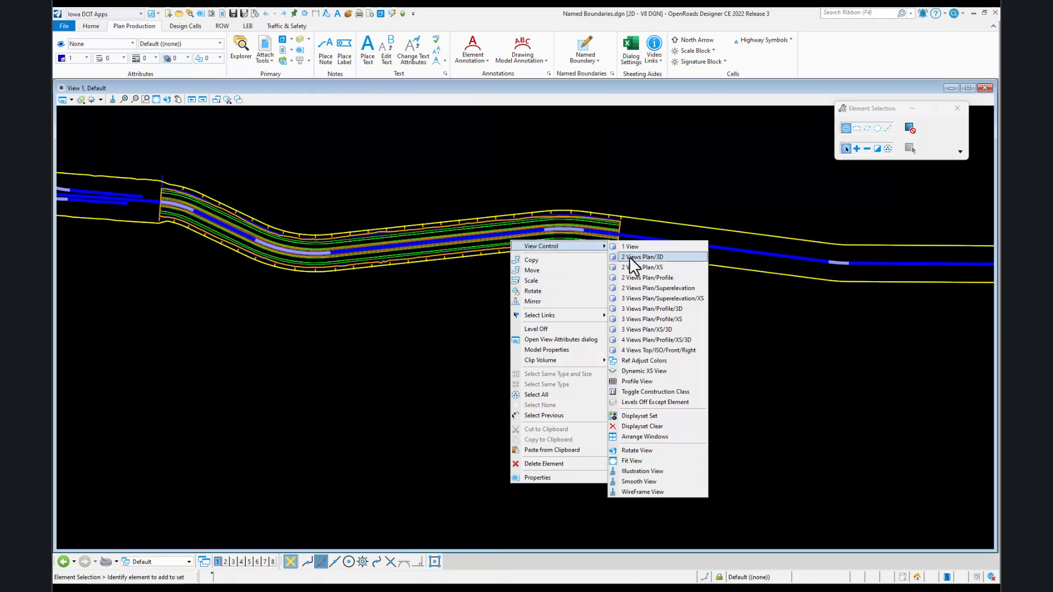
left_click(639, 276)
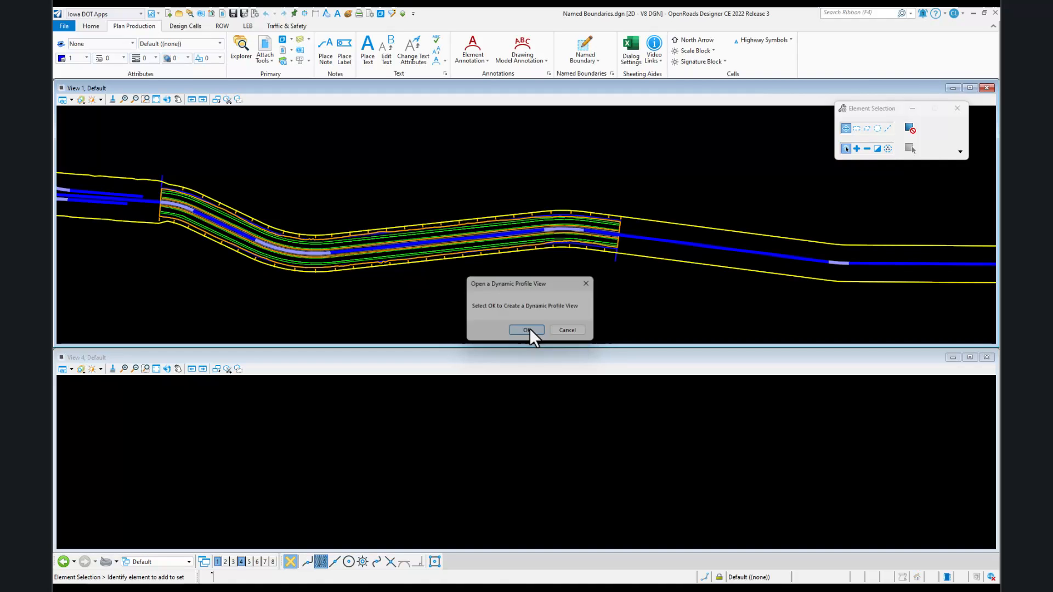
left_click(528, 328)
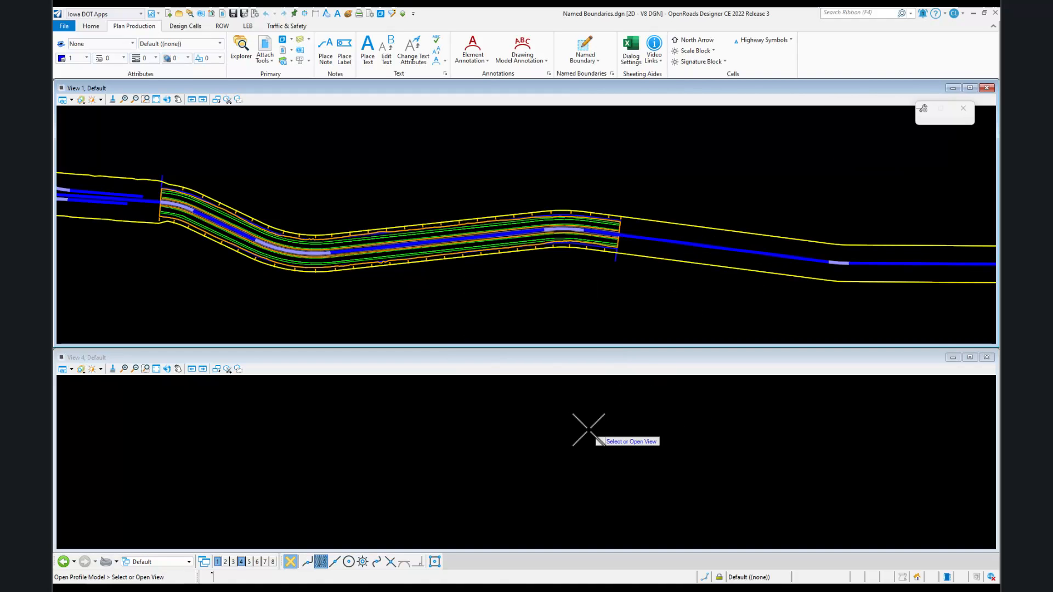
left_click(419, 425)
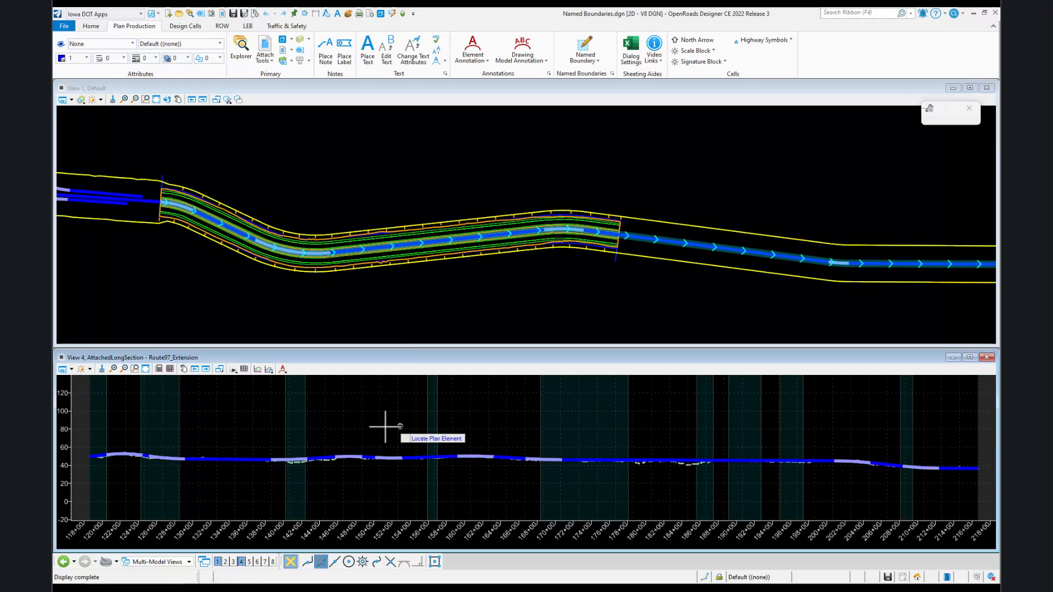
key("Escape")
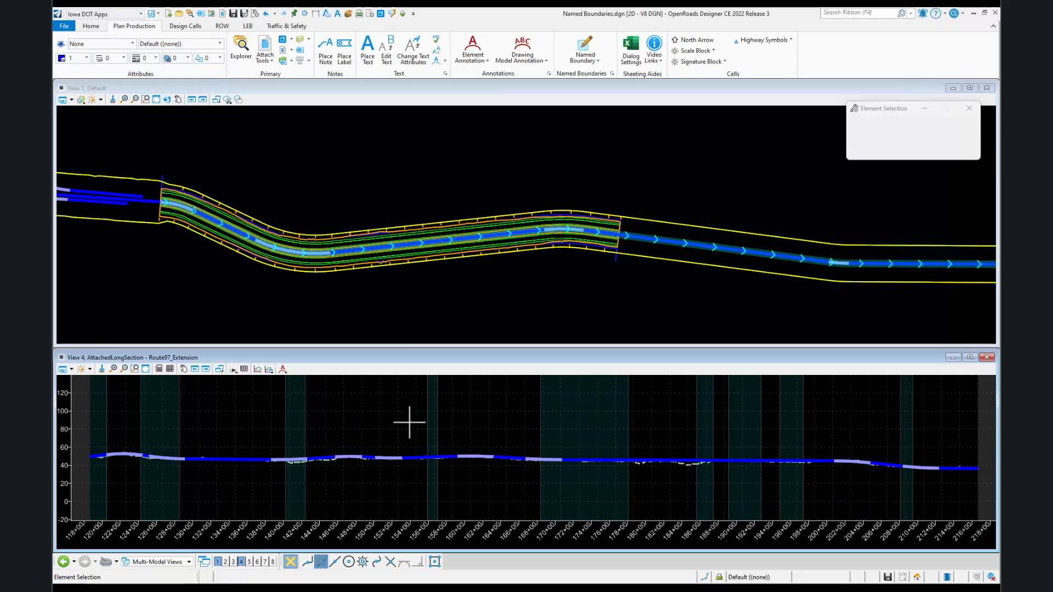
left_click(358, 141)
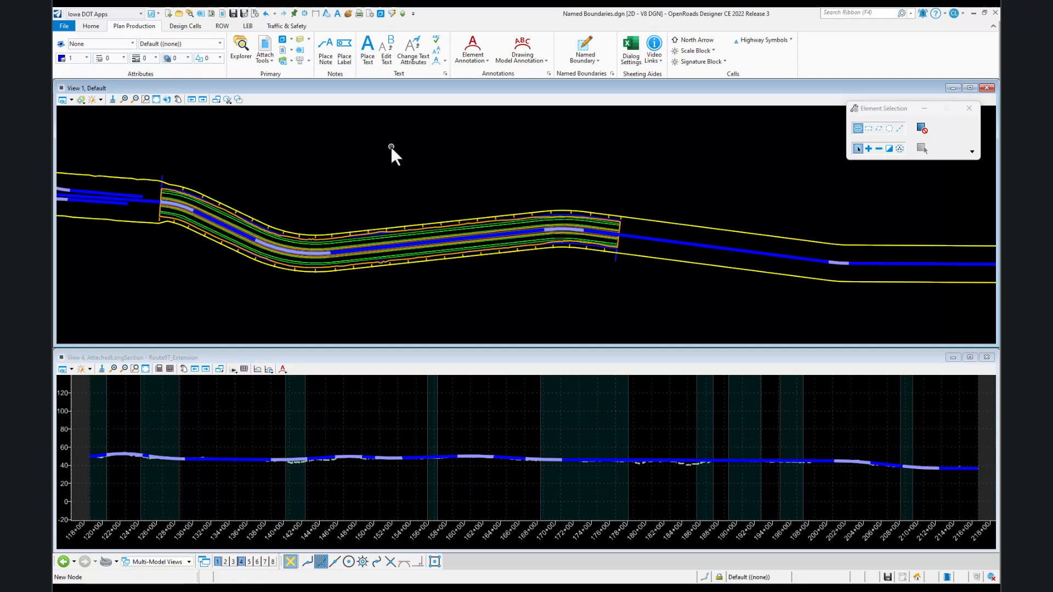
- Start placing a Civil Profile named boundary using the Profile Sheets drawing seed
left_click(584, 45)
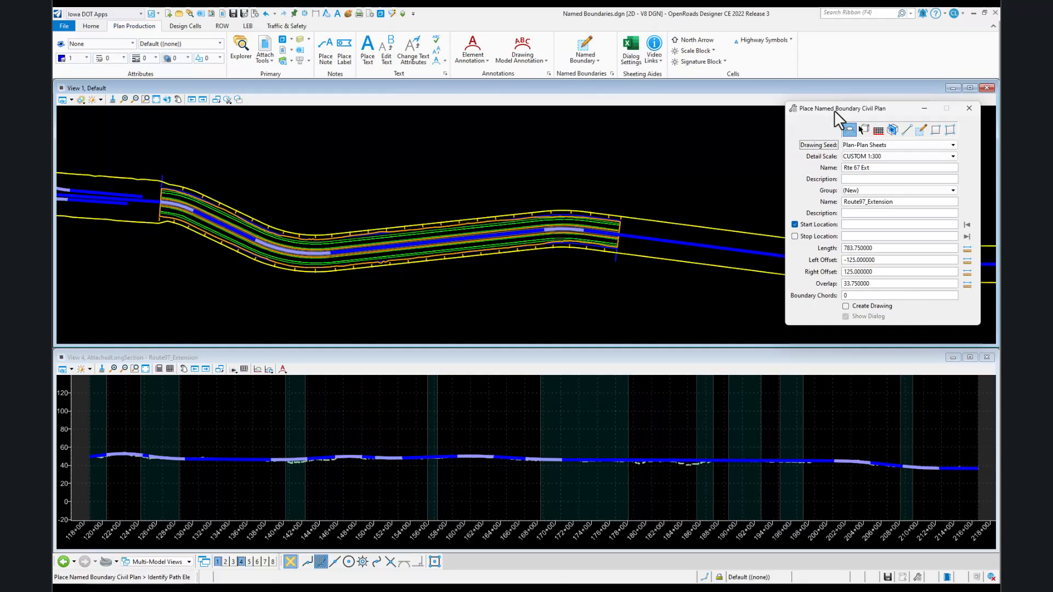
left_click_drag(834, 110, 614, 115)
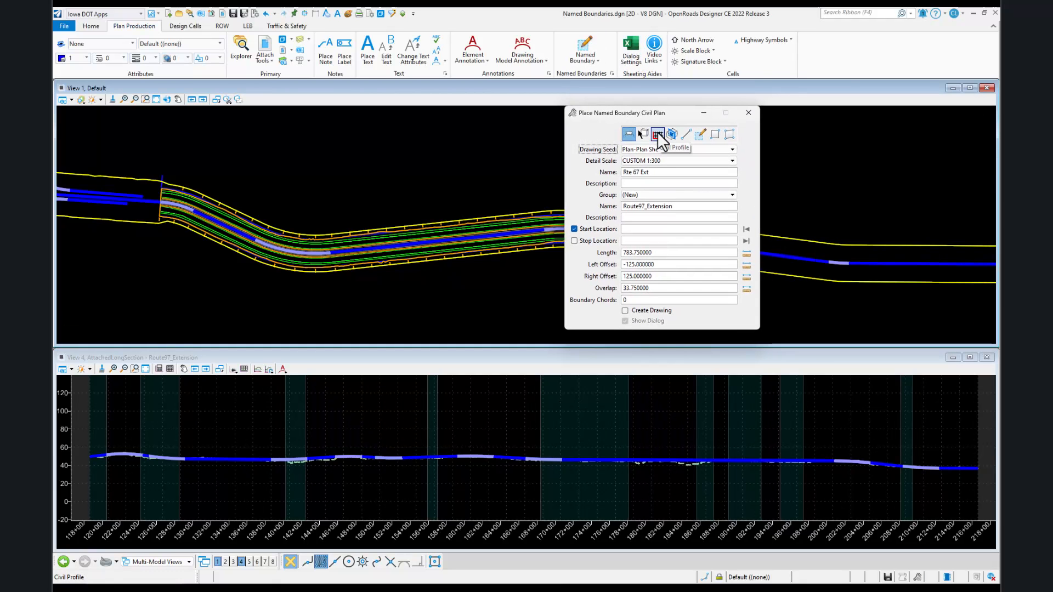
left_click(657, 133)
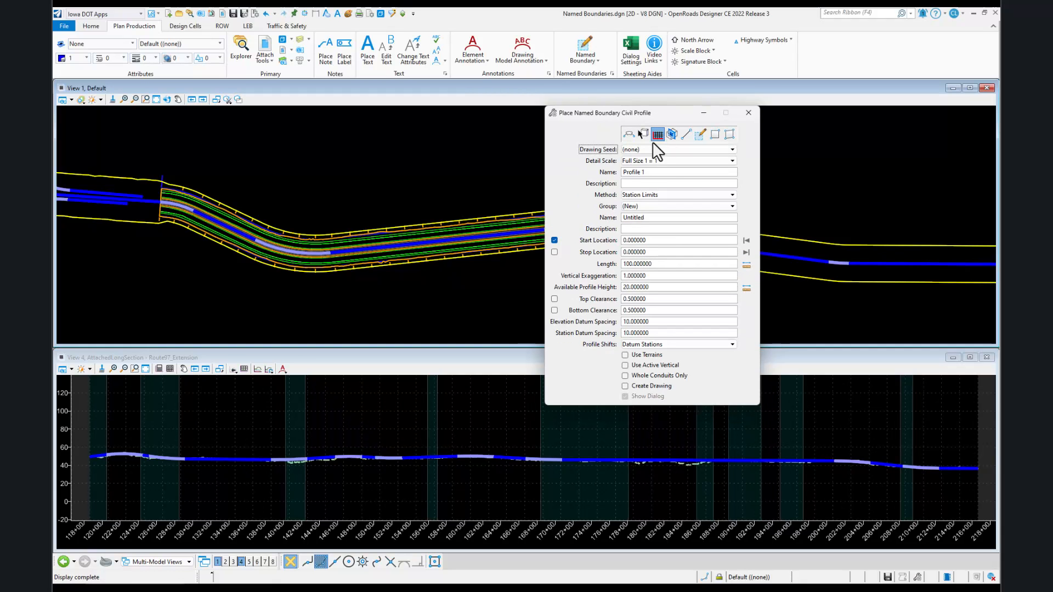
left_click(658, 149)
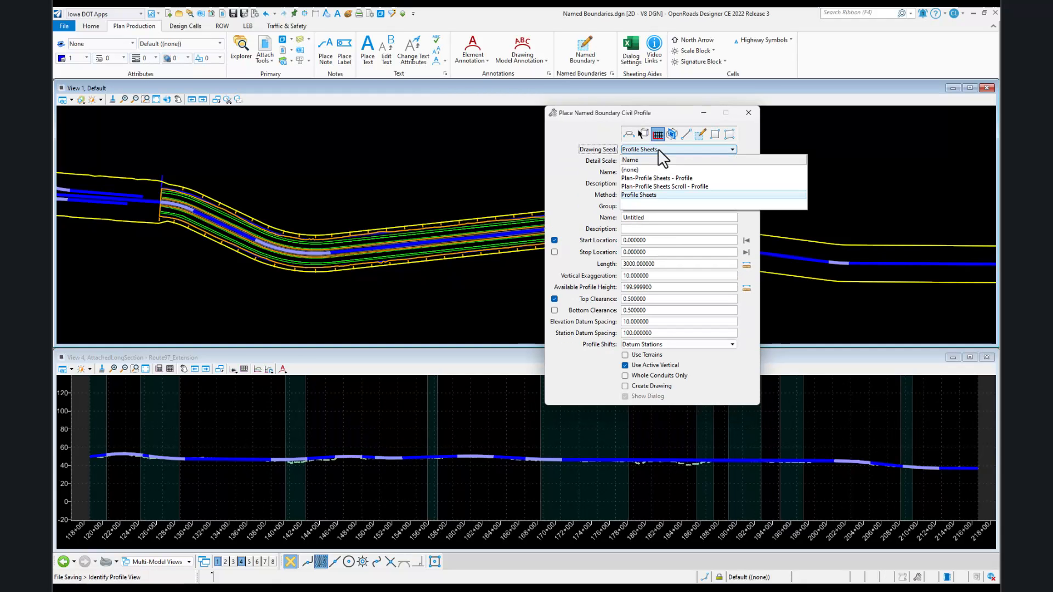
left_click(657, 194)
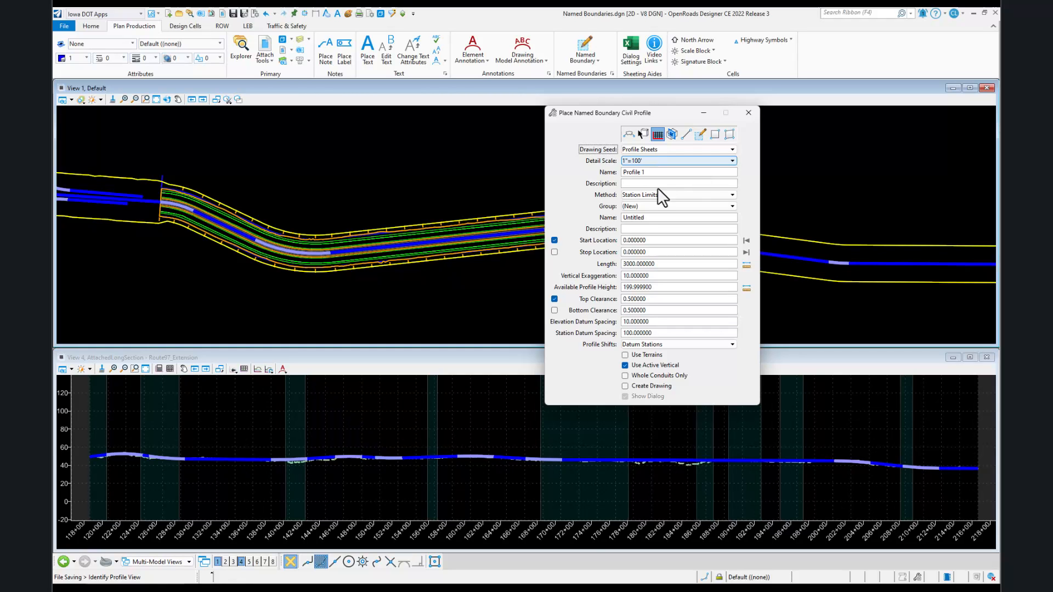
- Switch to IowaDOT_Sheet Seed Definitions.xlsx in Excel and look up the Profile Only settings for horizontal scale 50 and vertical scale 10
mouse_move(573, 590)
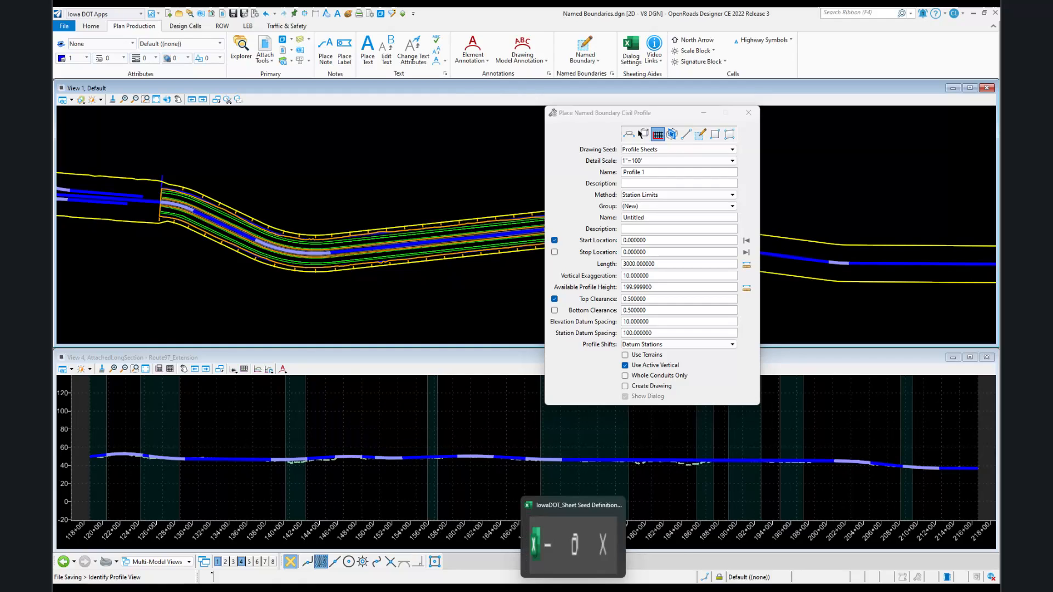
left_click(585, 516)
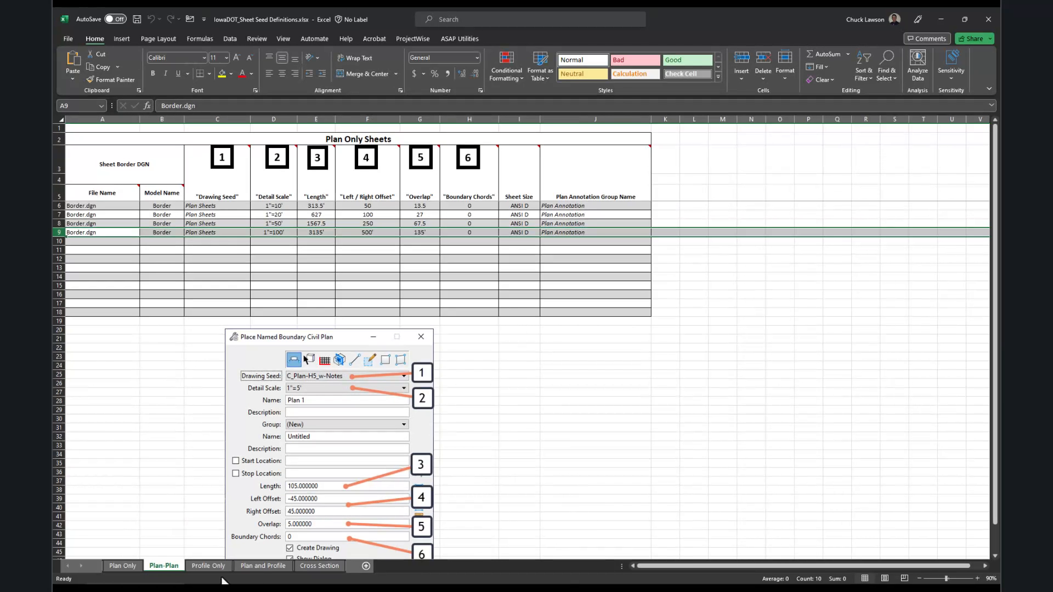
left_click(209, 566)
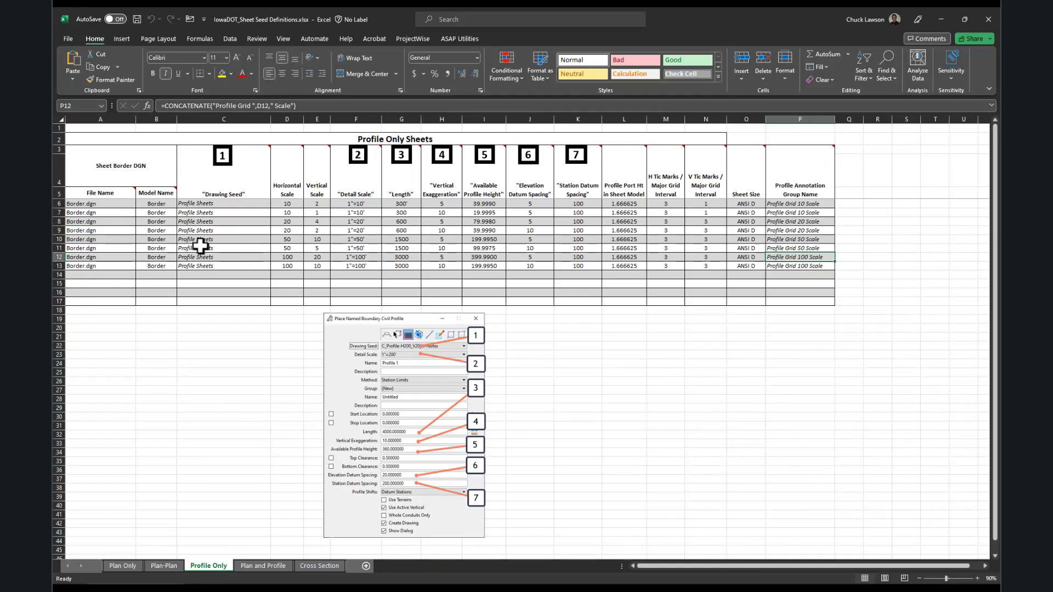
left_click(59, 239)
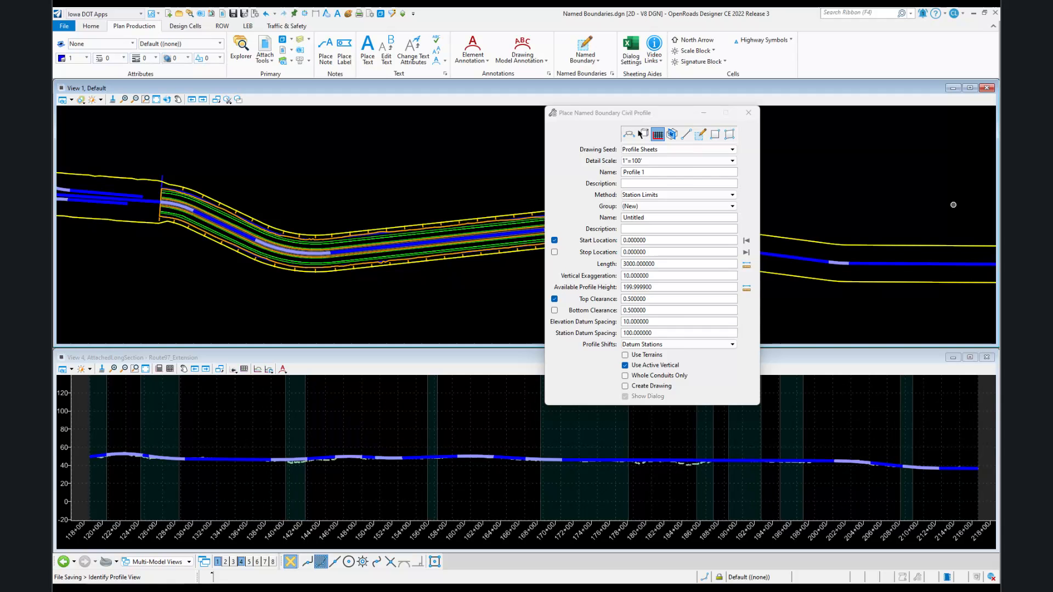
- Back in OpenRoads Designer, set the profile boundary's detail scale to 1"=50' and its vertical exaggeration to 5
left_click(656, 160)
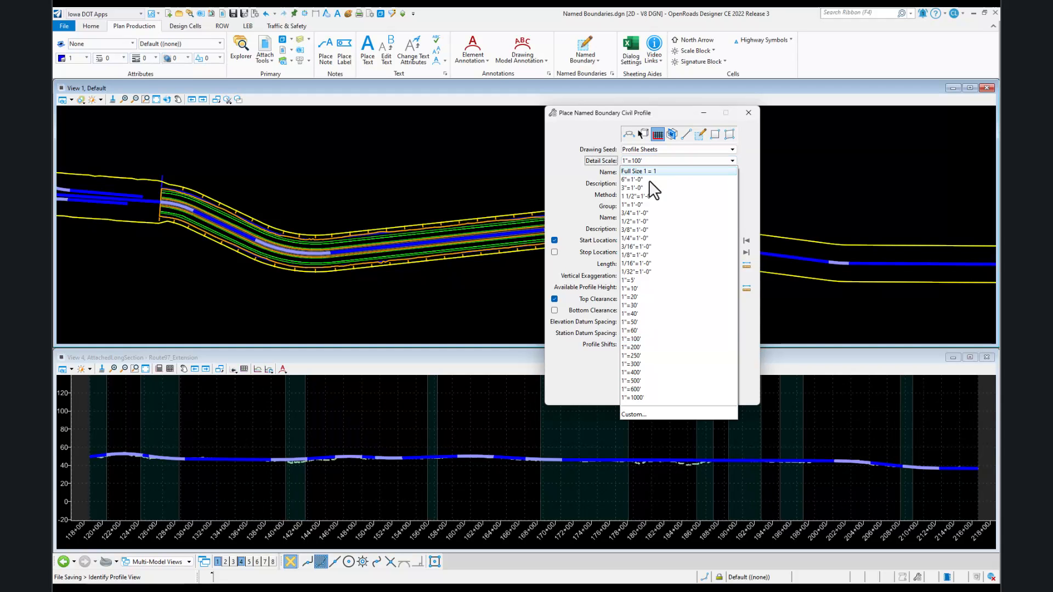
left_click(634, 322)
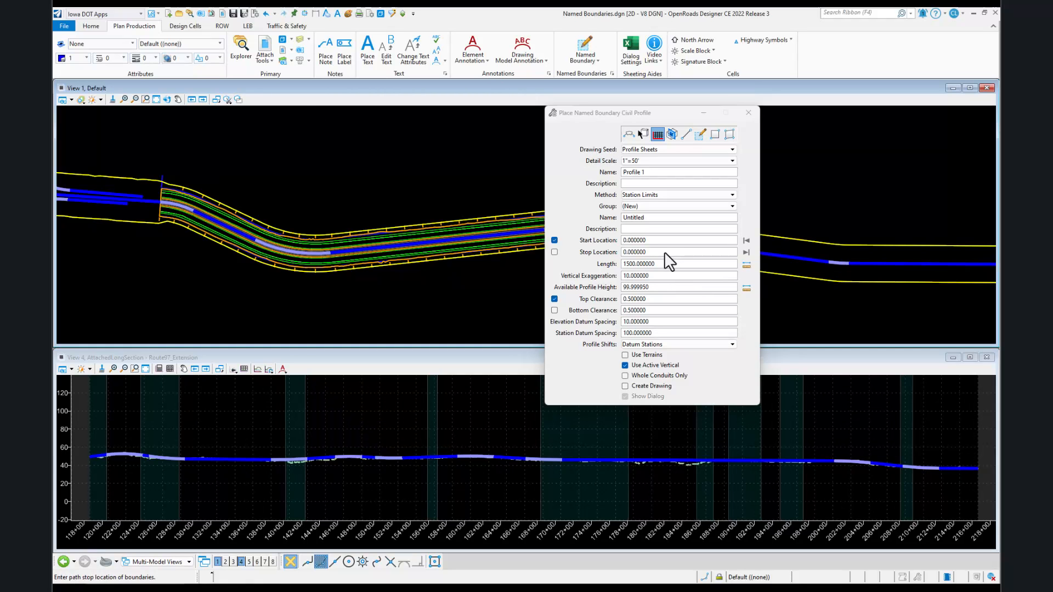
left_click(658, 276)
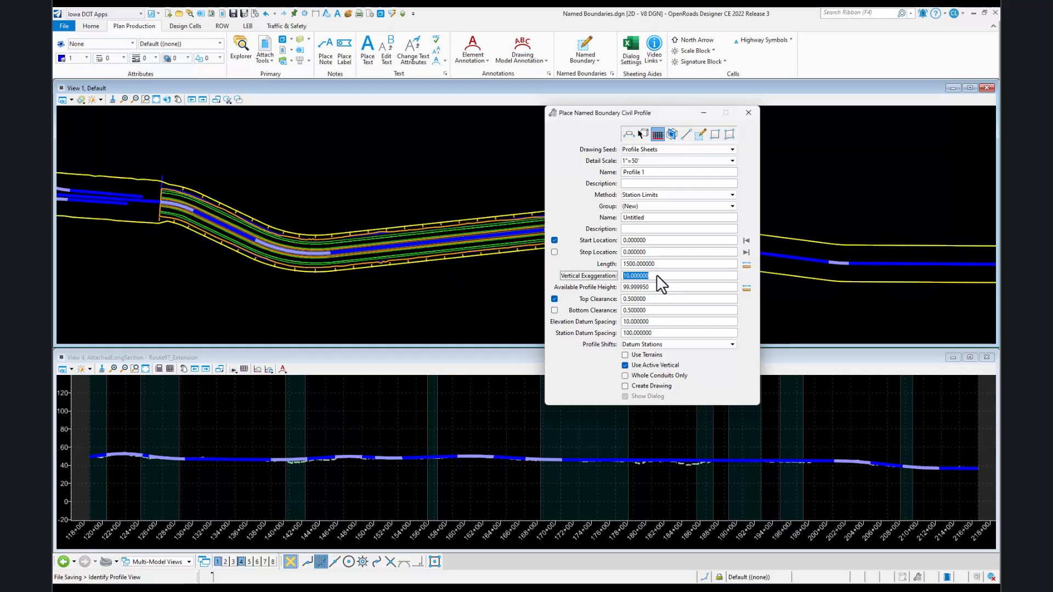
type("5")
key("Tab")
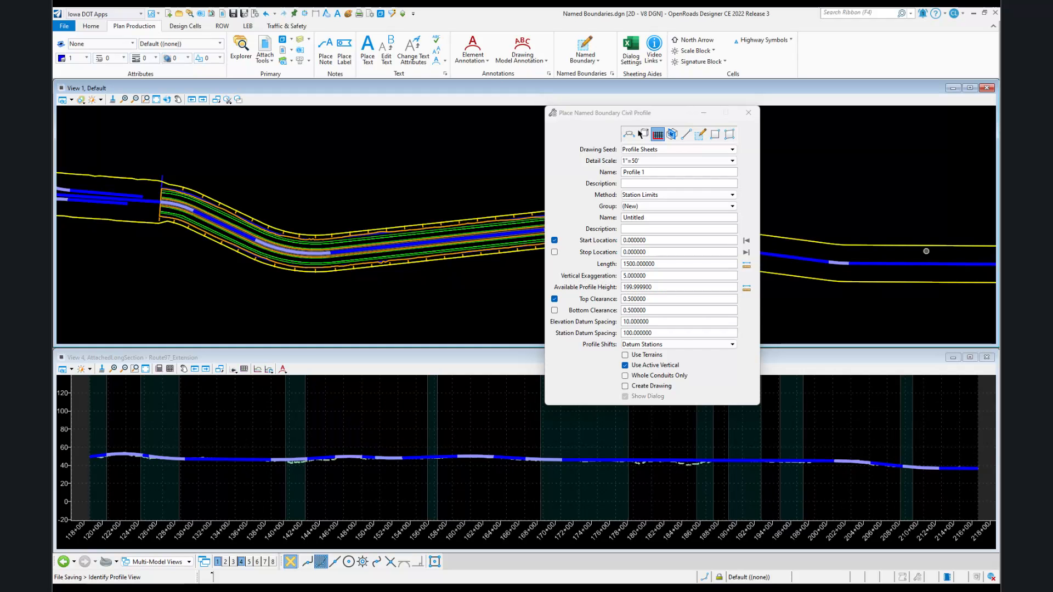
- Set the elevation datum spacing to 5 and the available profile height to 199.999
left_click(662, 323)
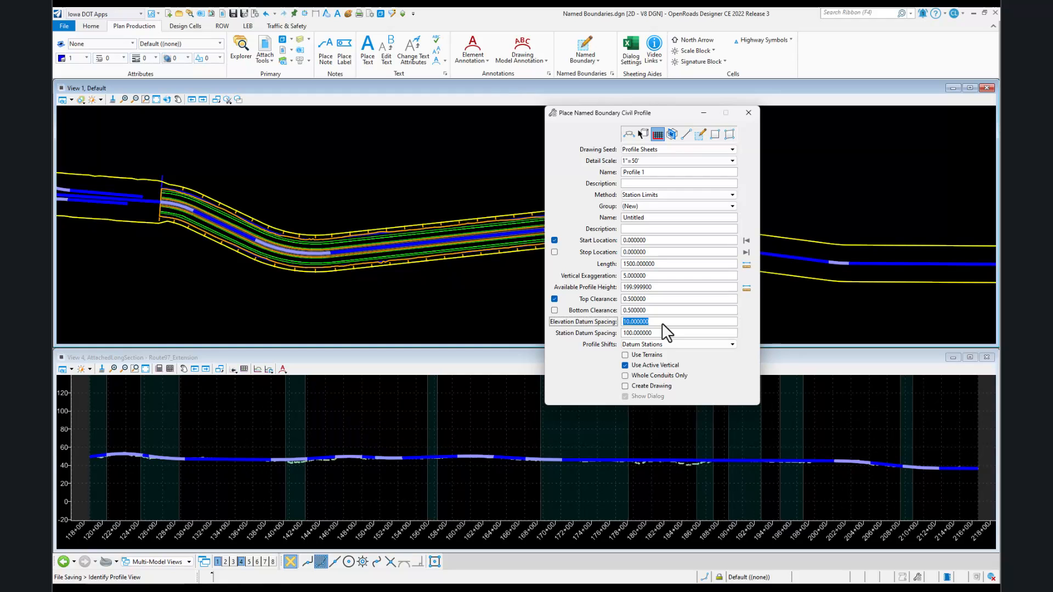
type("5")
key("Tab")
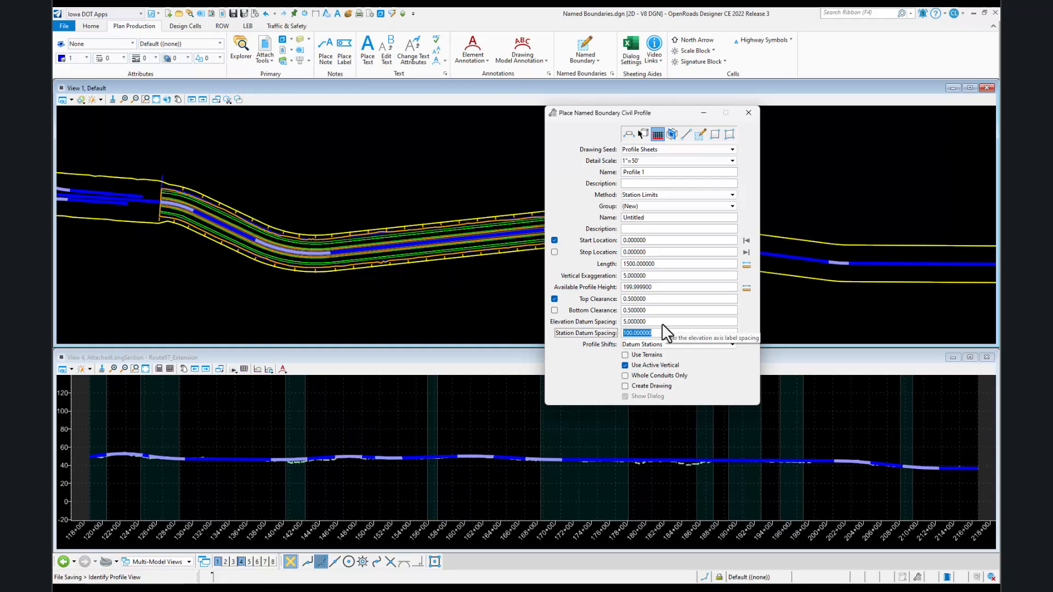
left_click(656, 287)
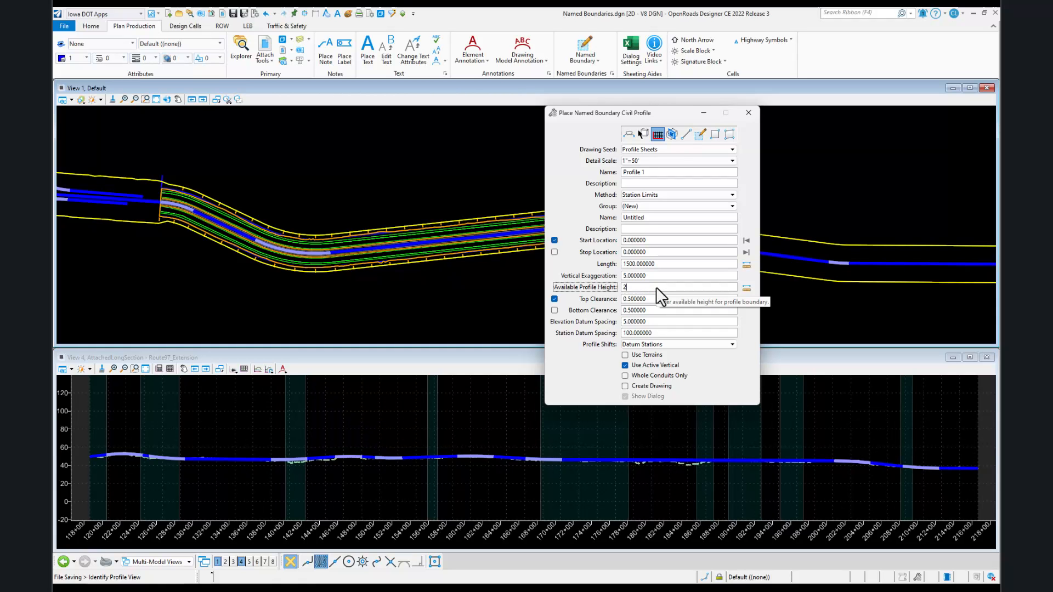
key("BackSpace")
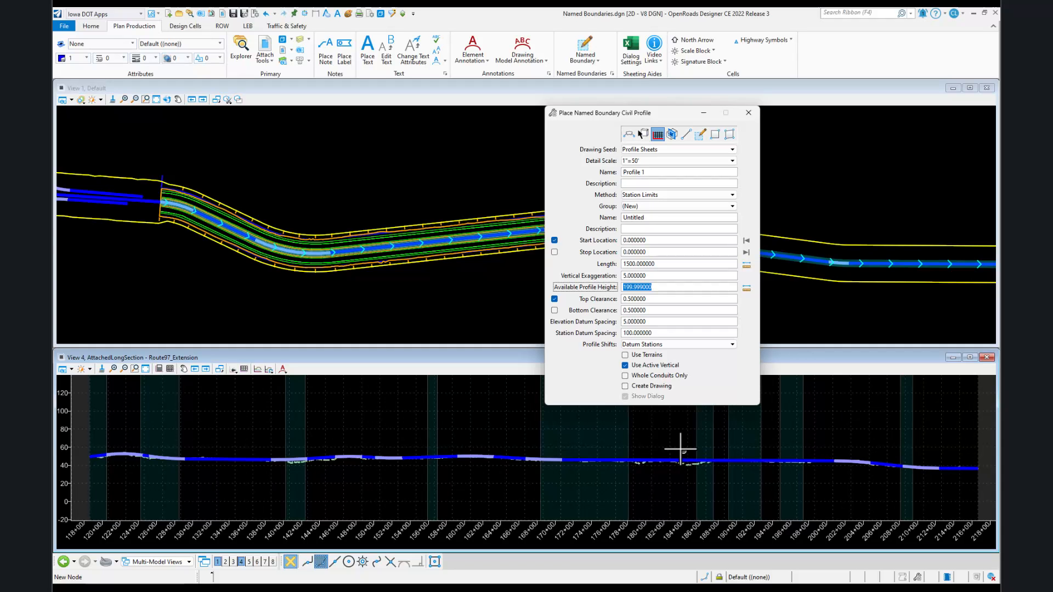
- Identify the Route97_Extension profile view for the boundaries and set the start location to station 118+00
left_click(689, 460)
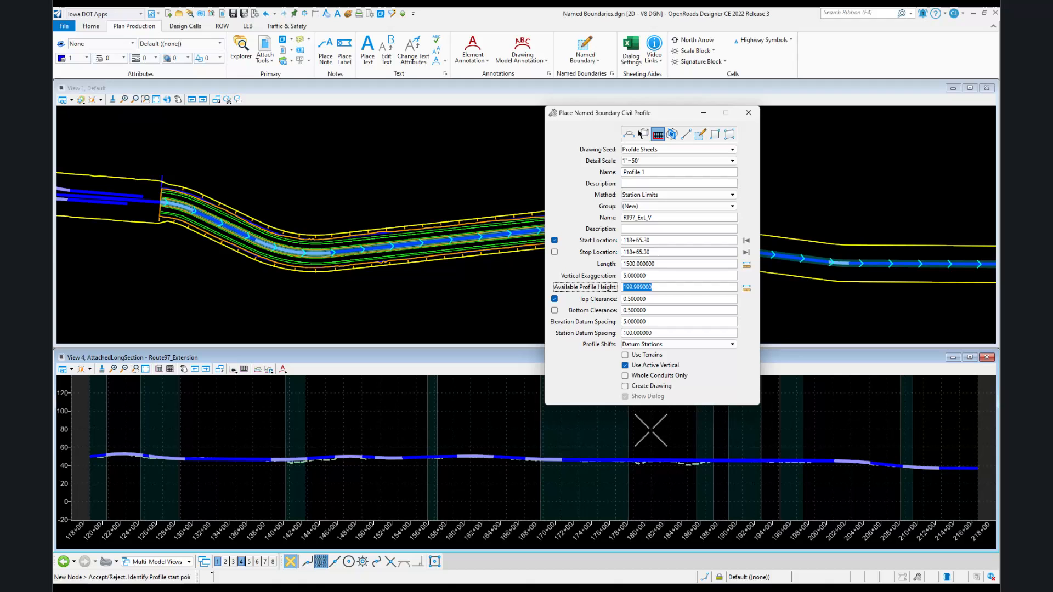
left_click(658, 240)
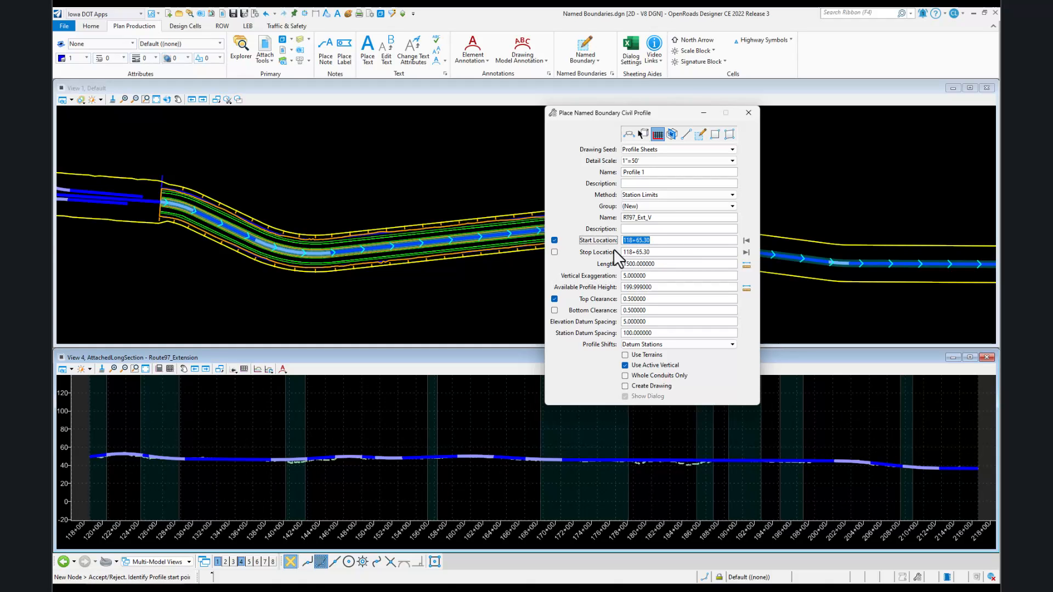
type("11800")
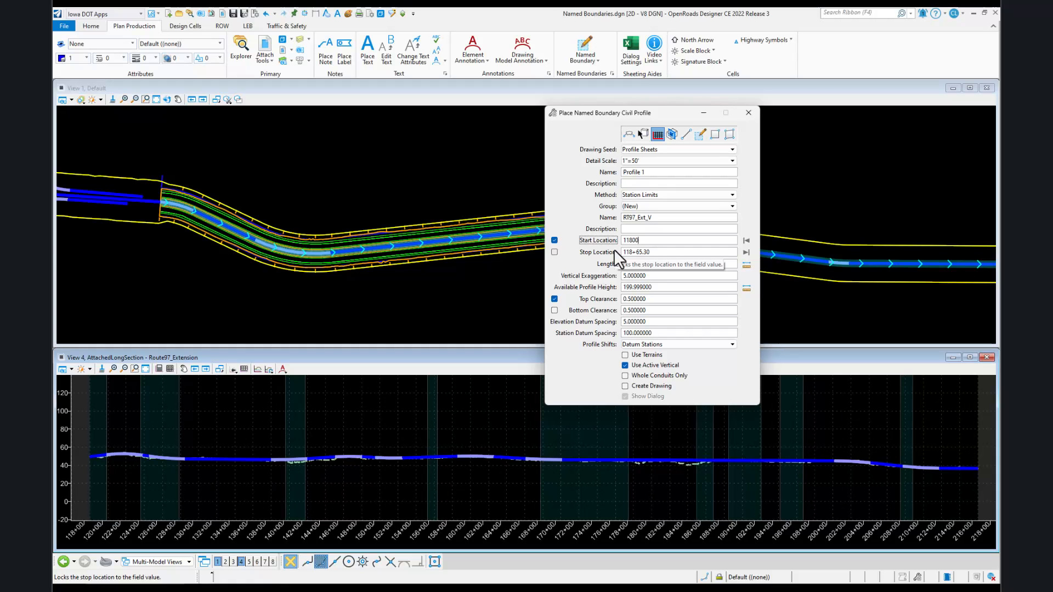
key("Tab")
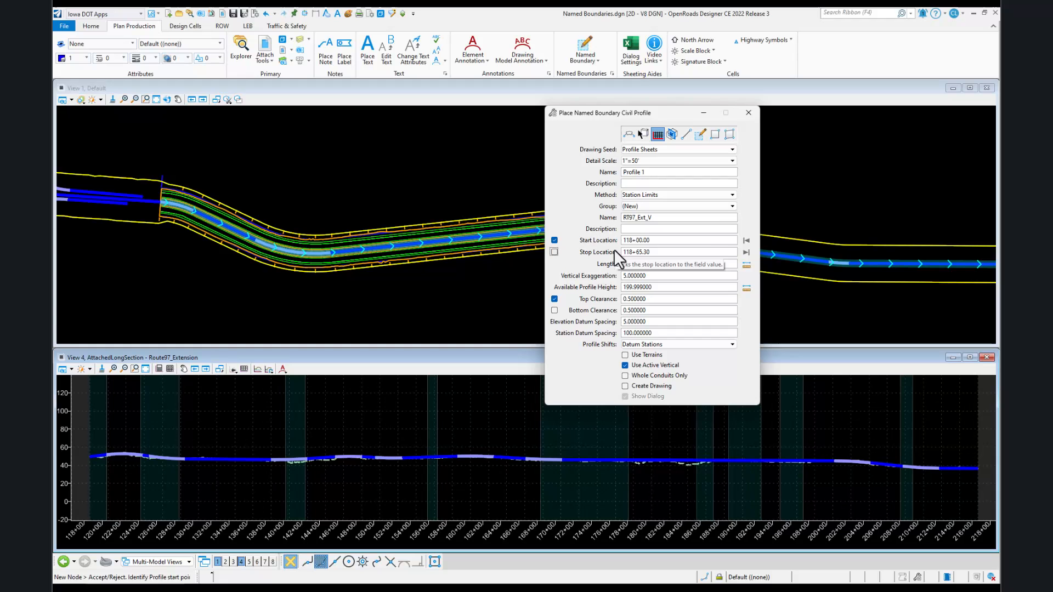
- Change the start location to station 117+00 and place the profile boundaries, ending at about station 176+79
left_click_drag(651, 241, 621, 246)
type("11")
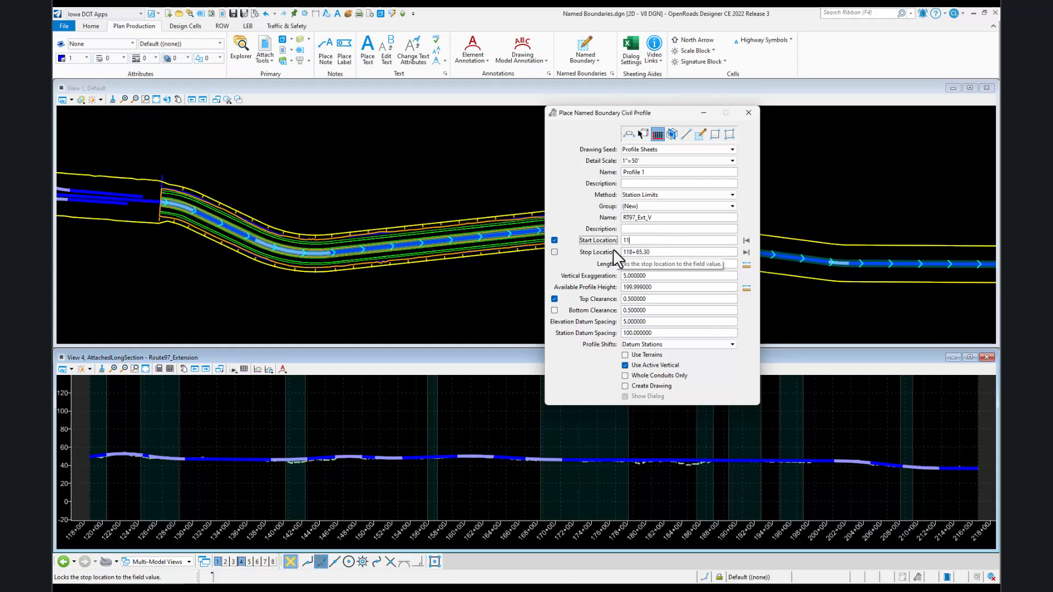
type("7+0")
key("Tab")
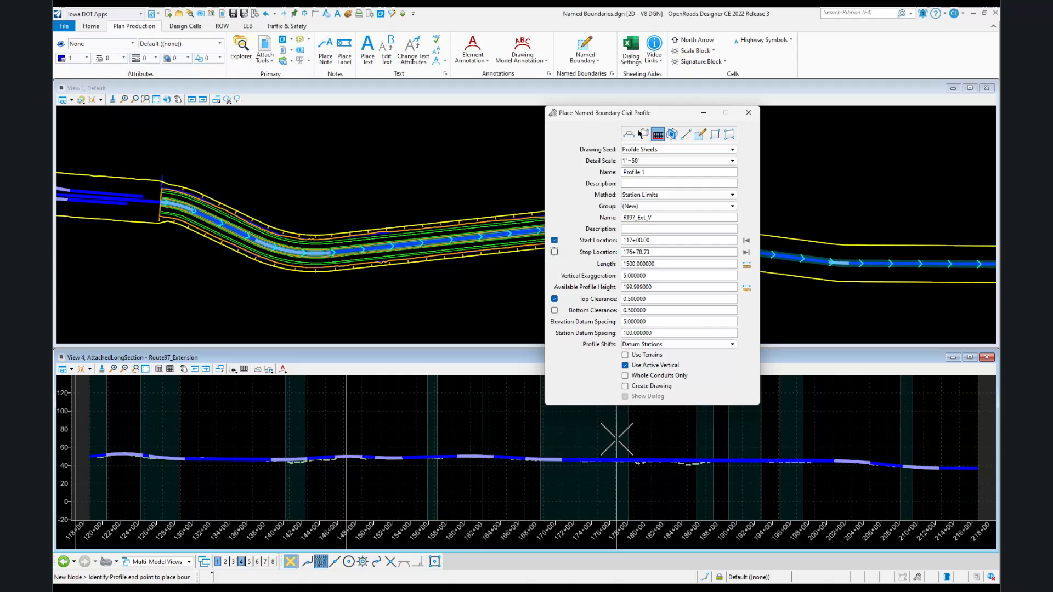
left_click(616, 439)
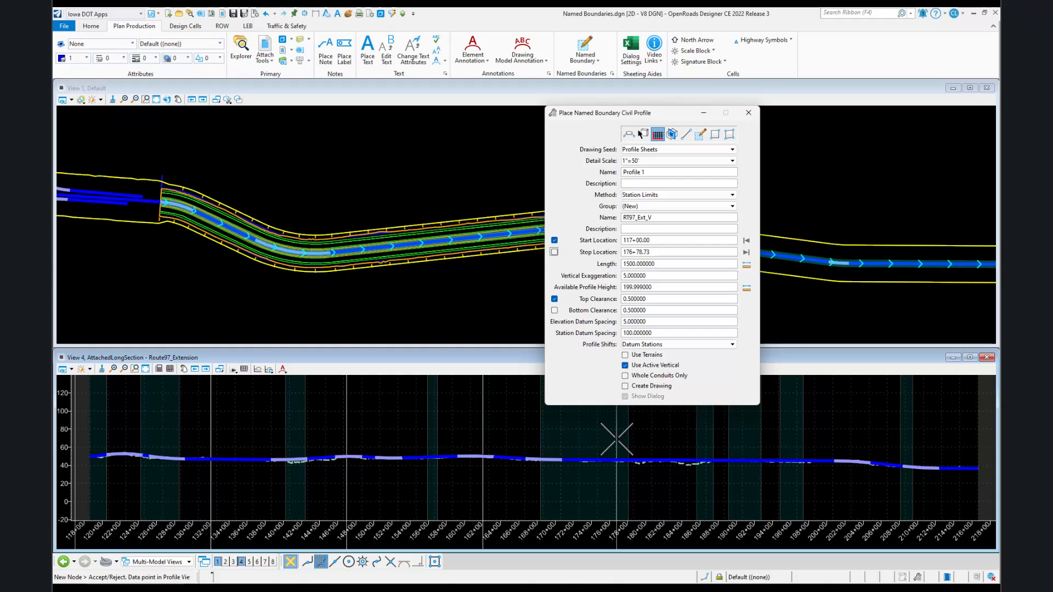
left_click(617, 439)
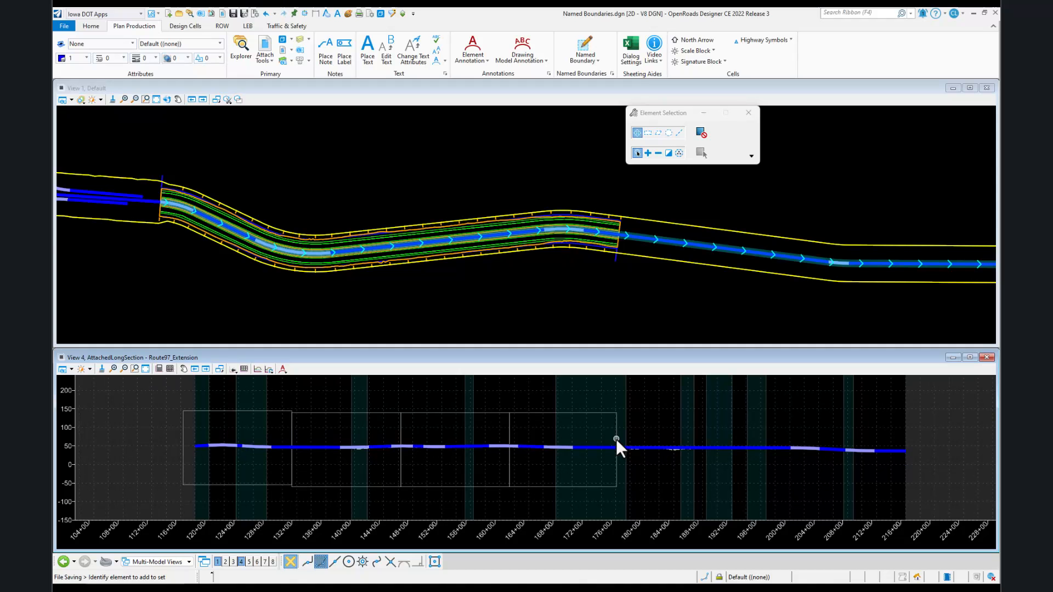
- Start a drawing from the RT97_Ext_V profile group in the Named Boundaries list, with one sheet per DGN enabled
left_click(612, 73)
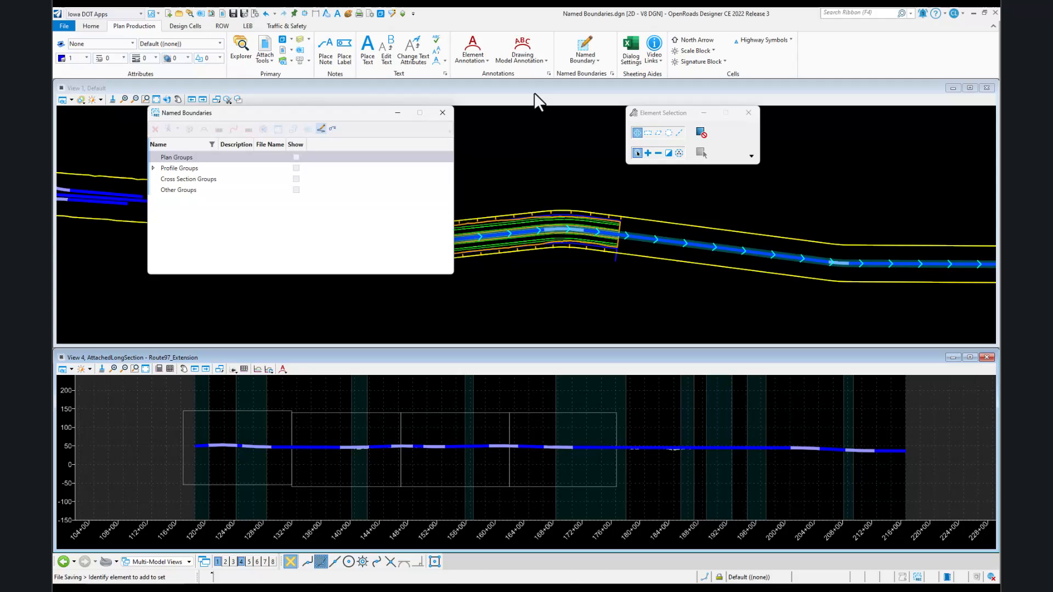
left_click(154, 168)
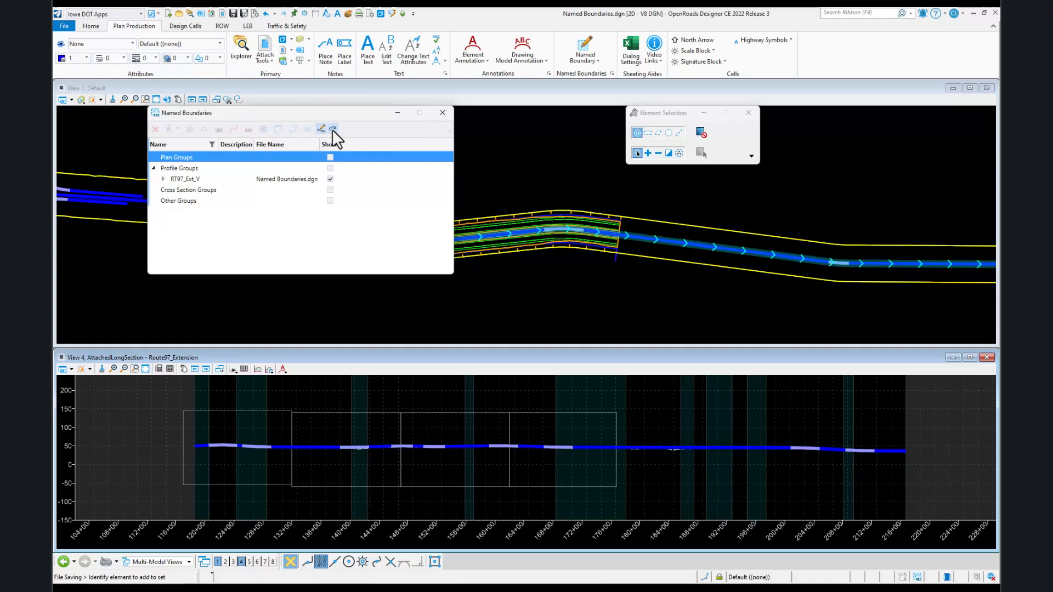
left_click(206, 177)
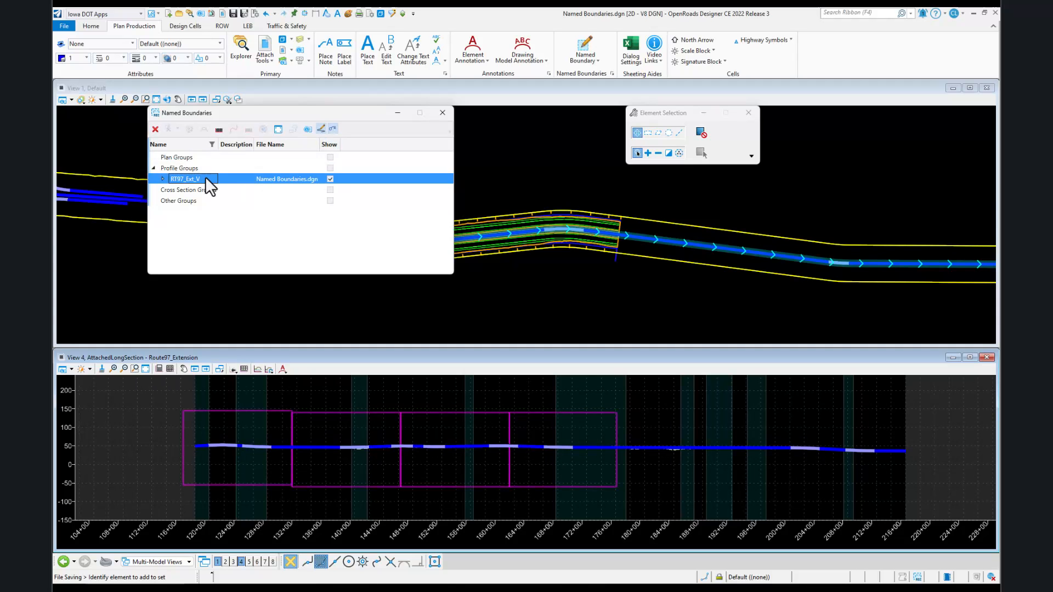
left_click(219, 130)
left_click(535, 219)
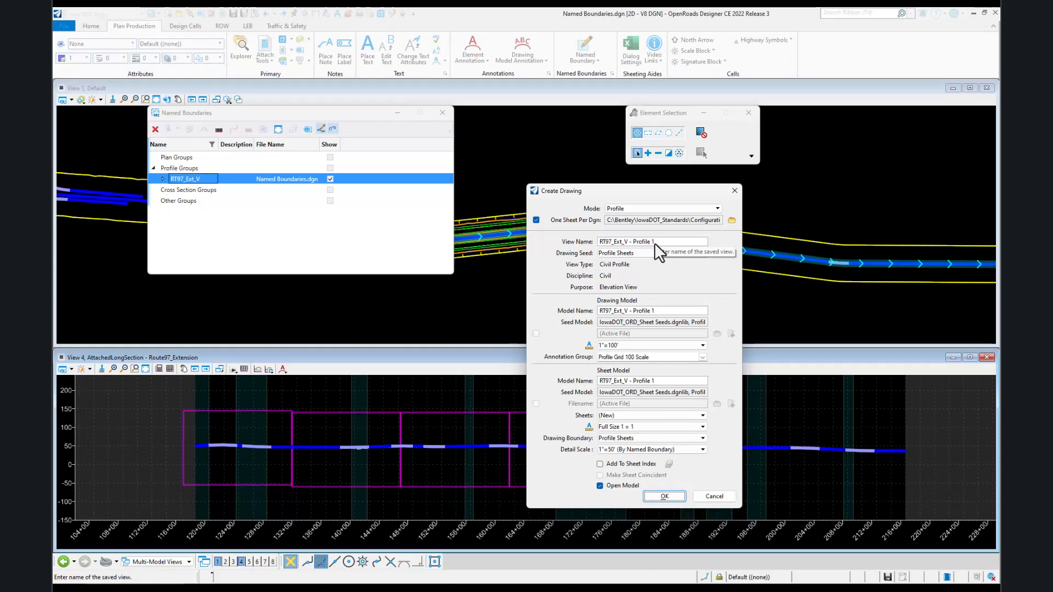
- Set the drawing model scale to 1"=50' and the annotation group to Profile Grid 50 Scale, and create the profile sheets
left_click(703, 345)
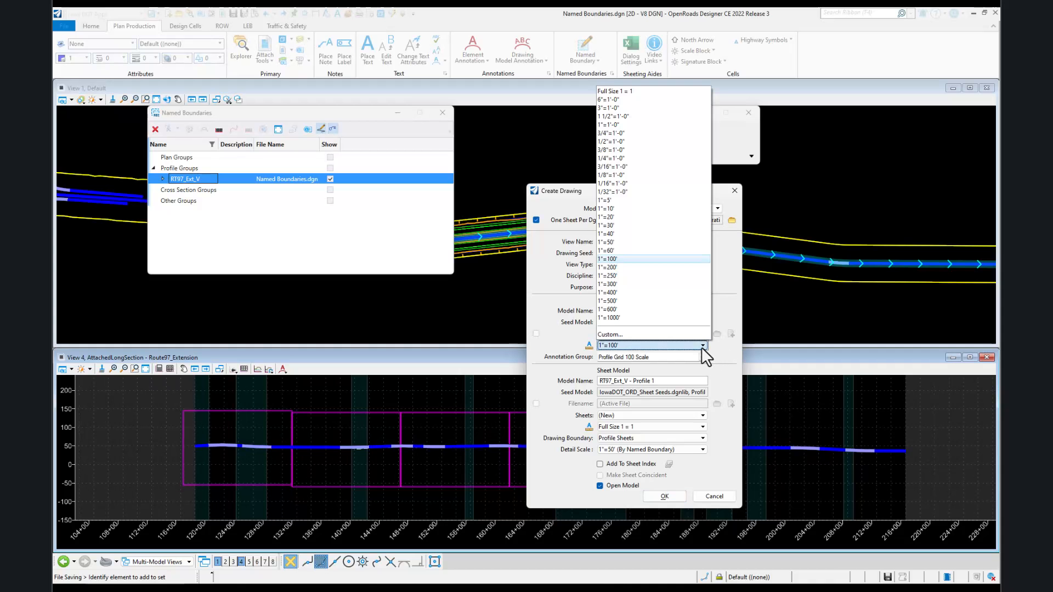
left_click(610, 242)
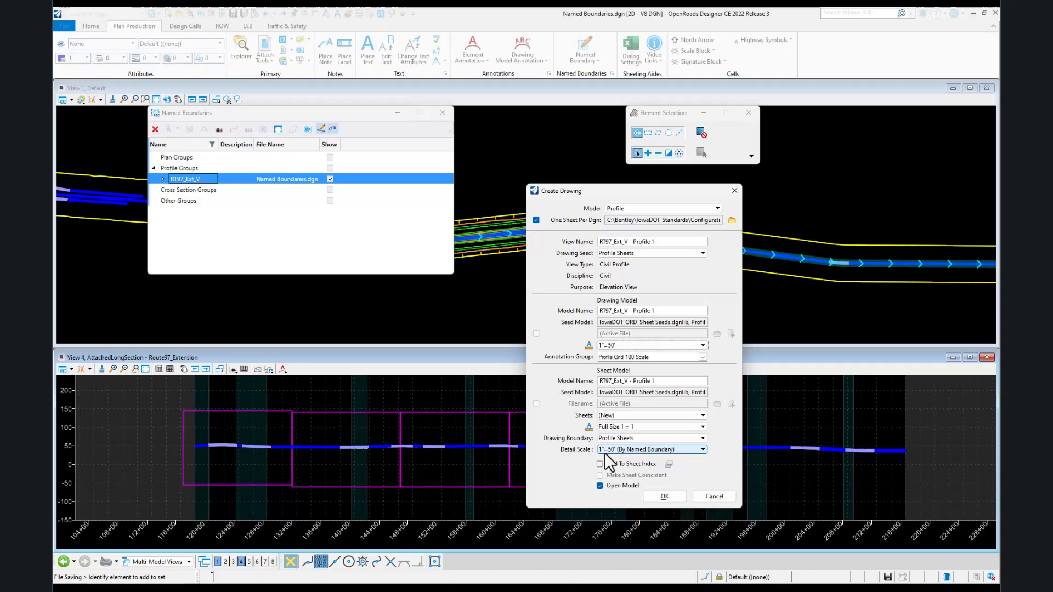
left_click(702, 357)
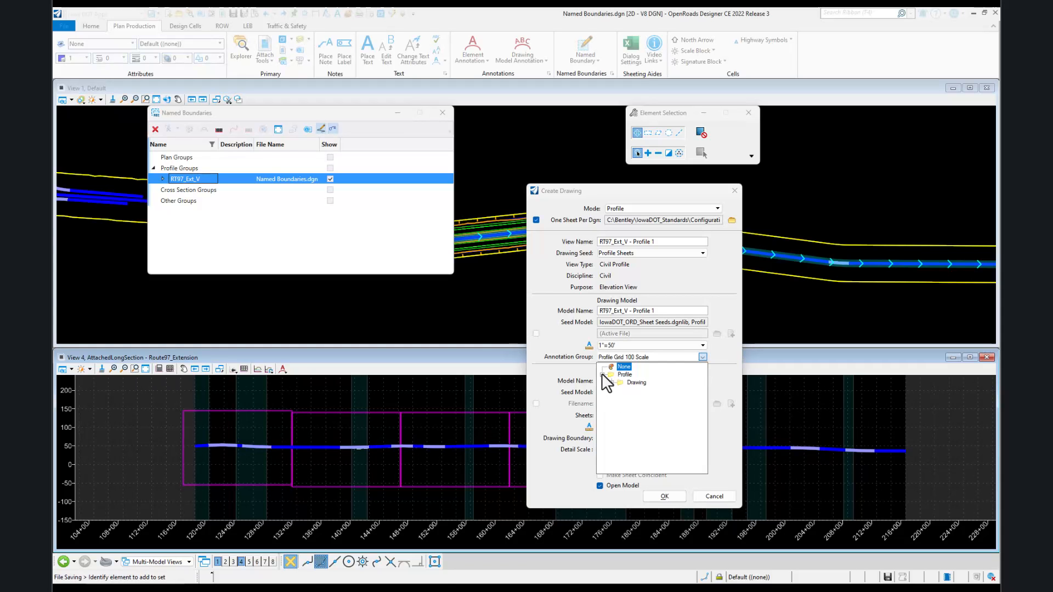
left_click(612, 382)
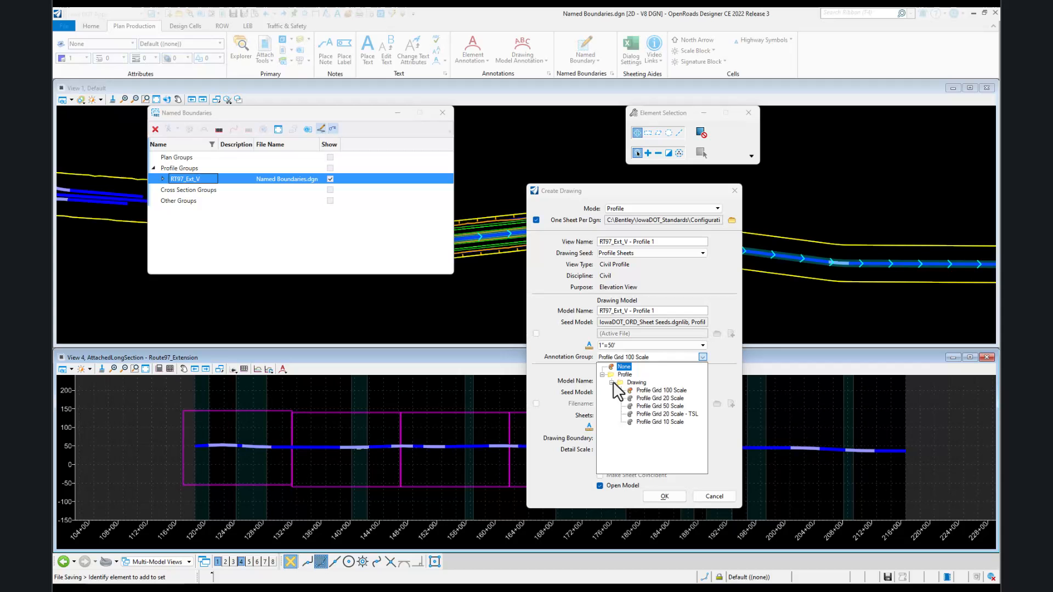
left_click(660, 407)
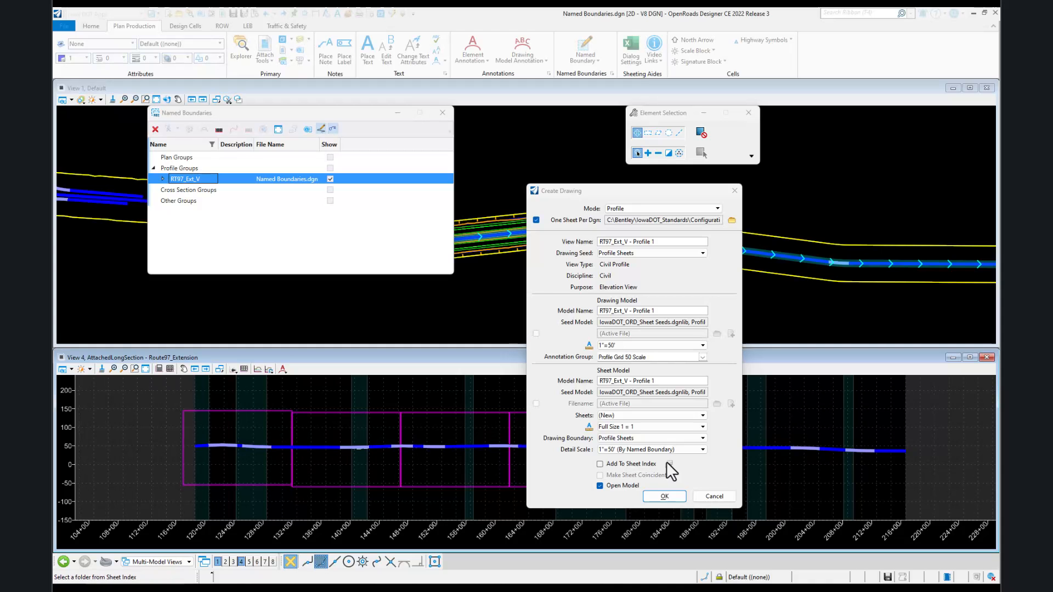
left_click(665, 496)
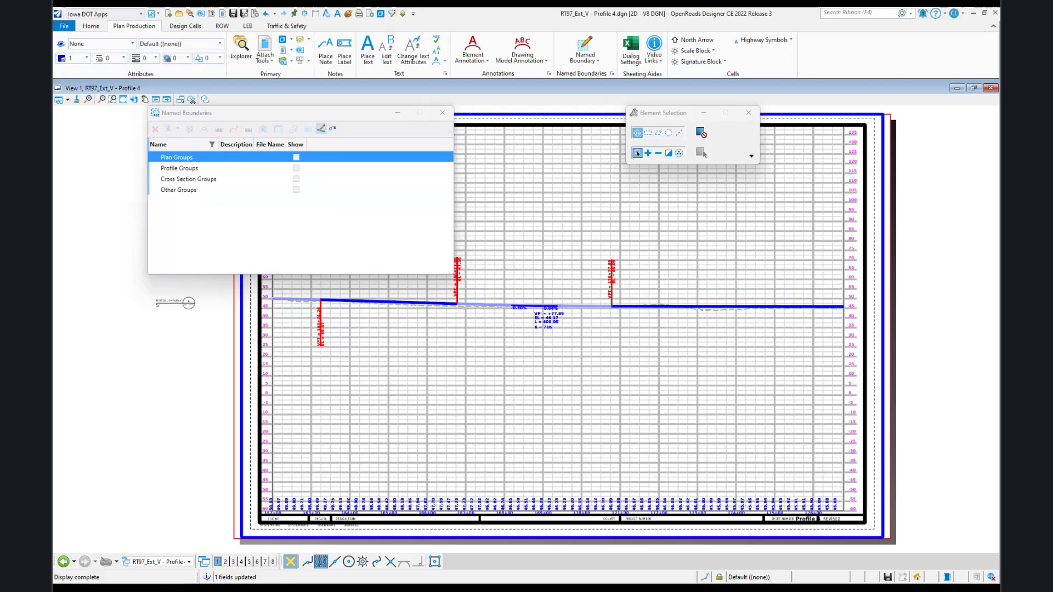
- Close the Named Boundaries list and view the RT97_Ext_V - Profile 4 drawing model
left_click(443, 113)
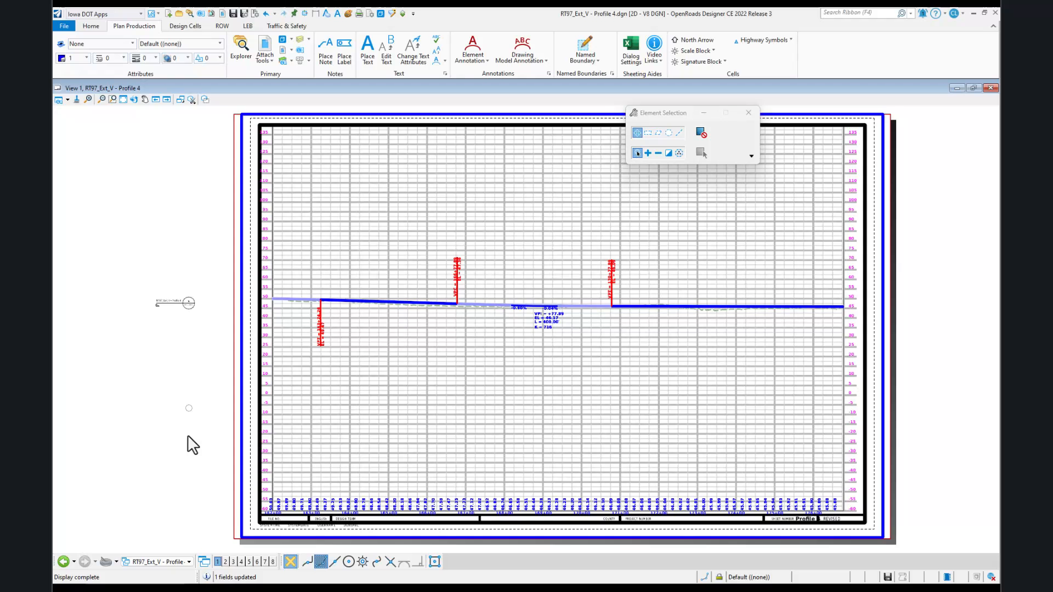
left_click(159, 562)
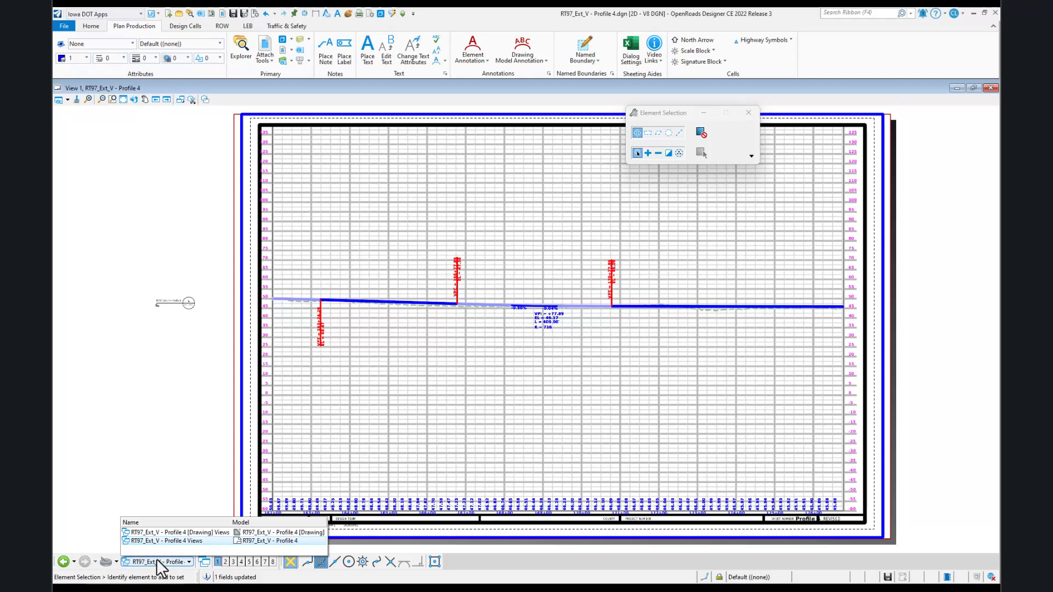
left_click(170, 532)
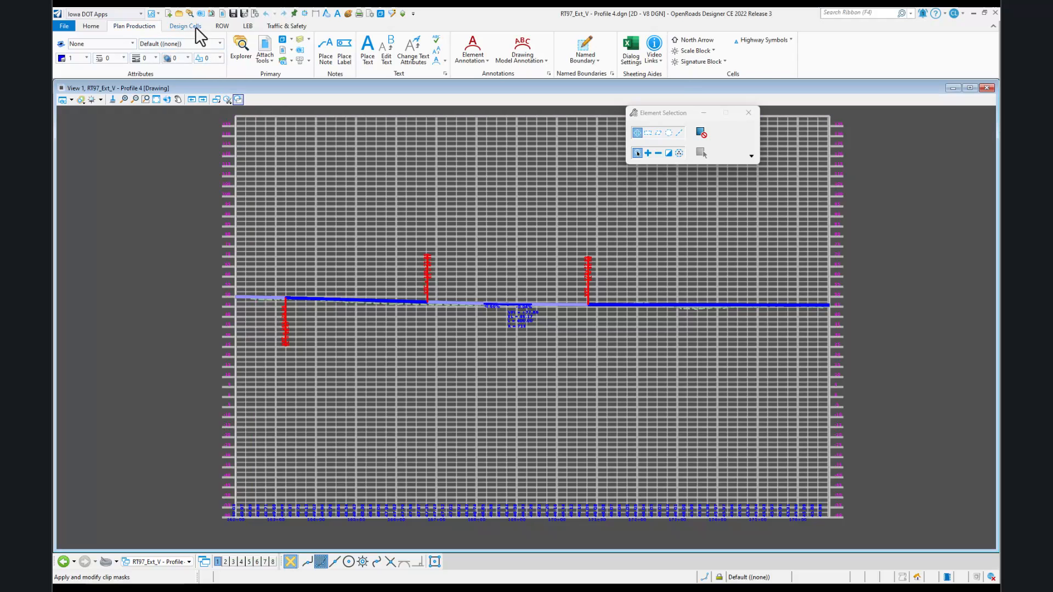
- Open the file RT97_Ext_V - Profile 2.dgn and switch from its sheet to its drawing model
left_click(177, 15)
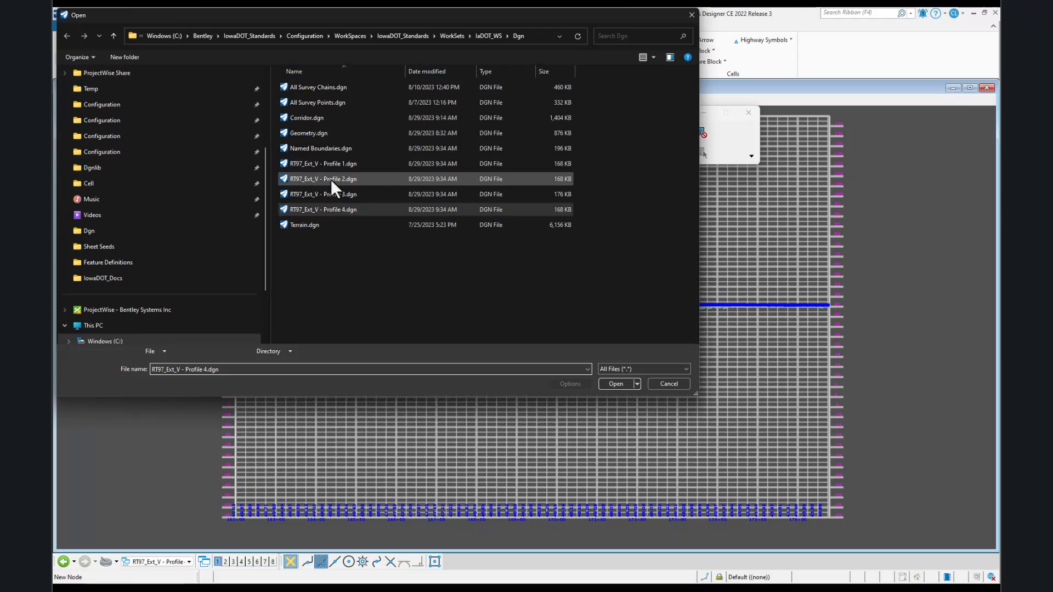
double_click(331, 179)
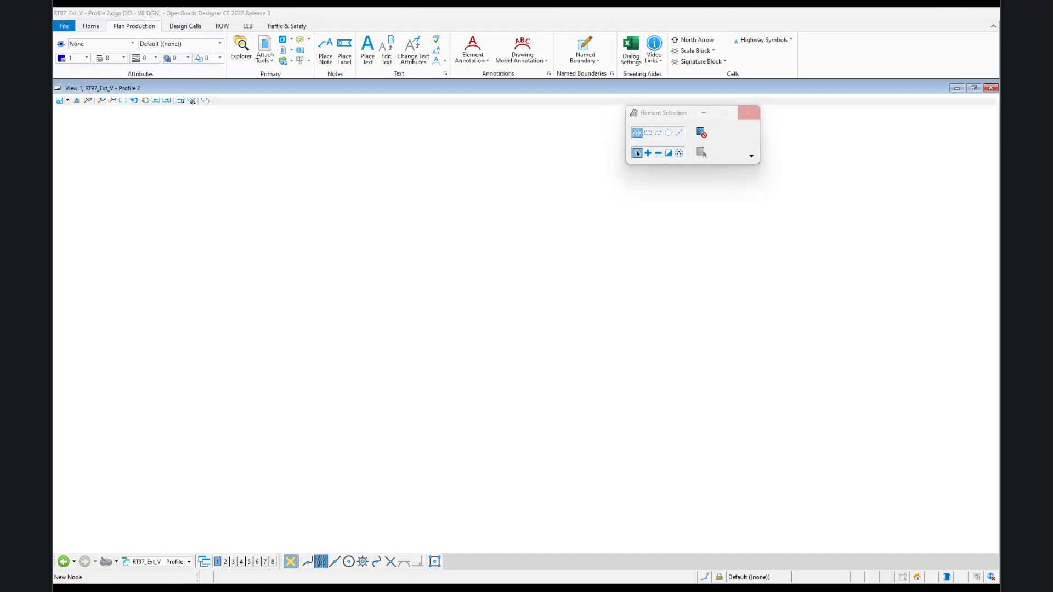
left_click(147, 561)
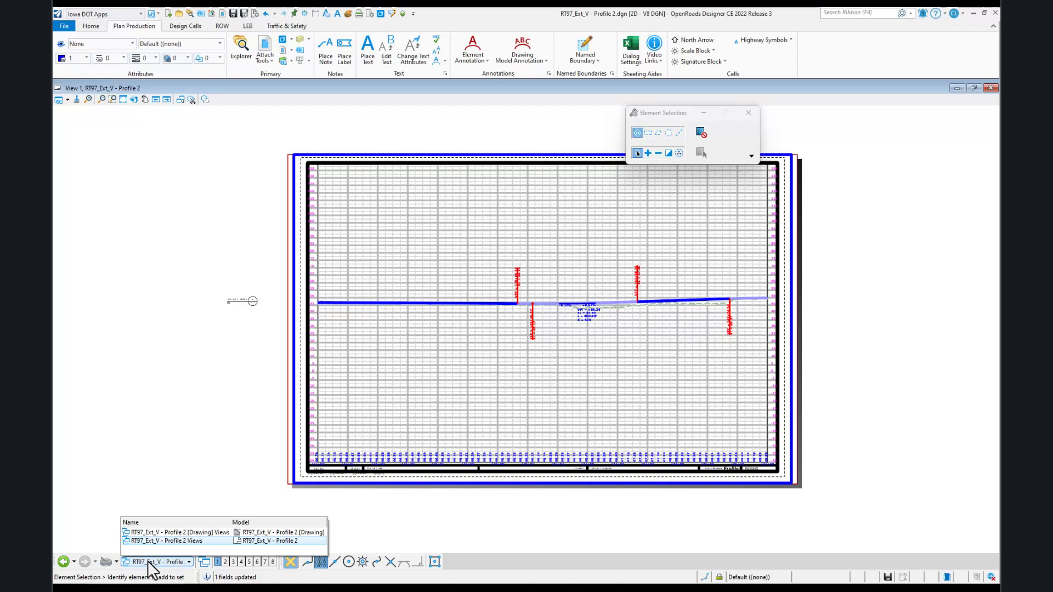
left_click(236, 533)
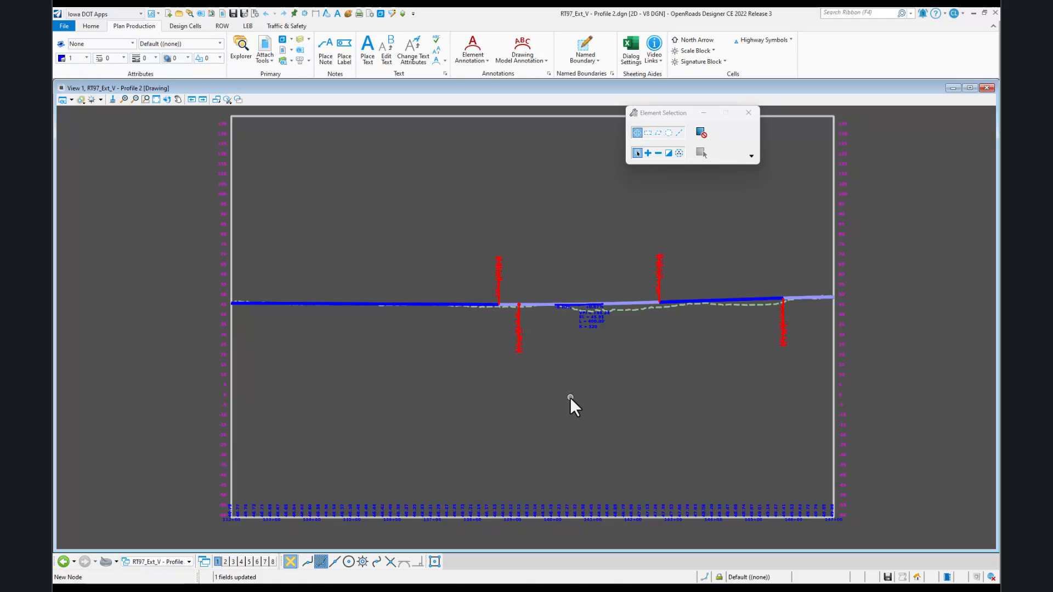
- Move the VPI curve data text farther below the profile, clear of the ground line, and save the file
scroll(588, 360, "up", 2)
scroll(589, 355, "up", 1)
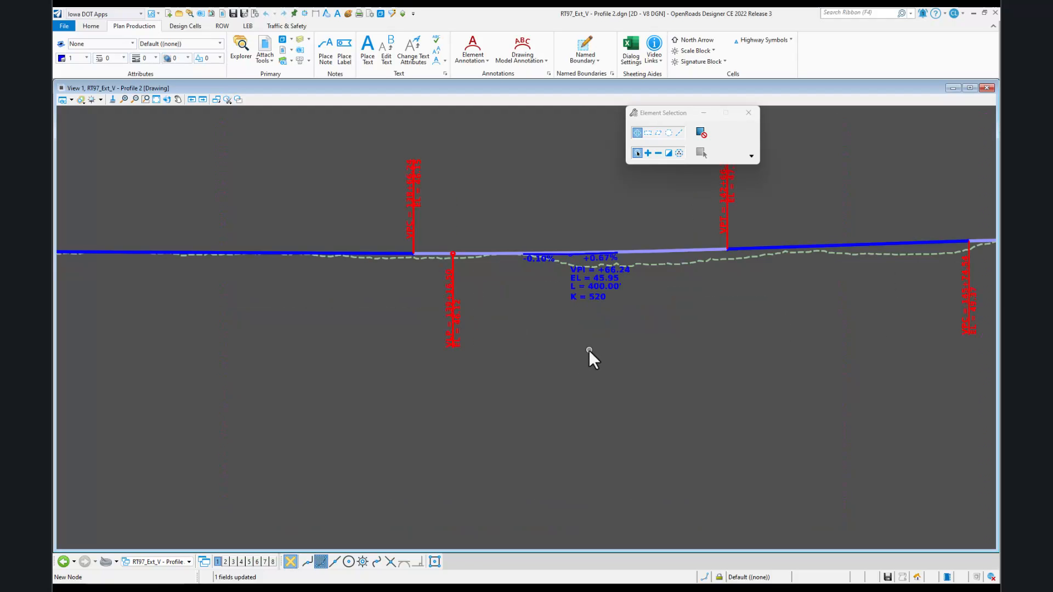
left_click(597, 296)
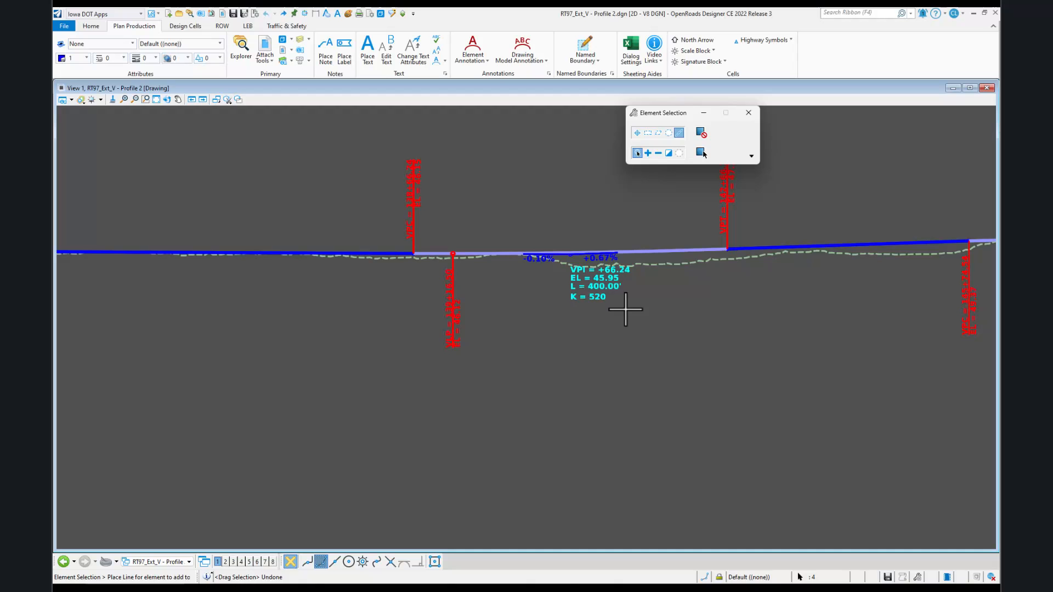
right_click(633, 313)
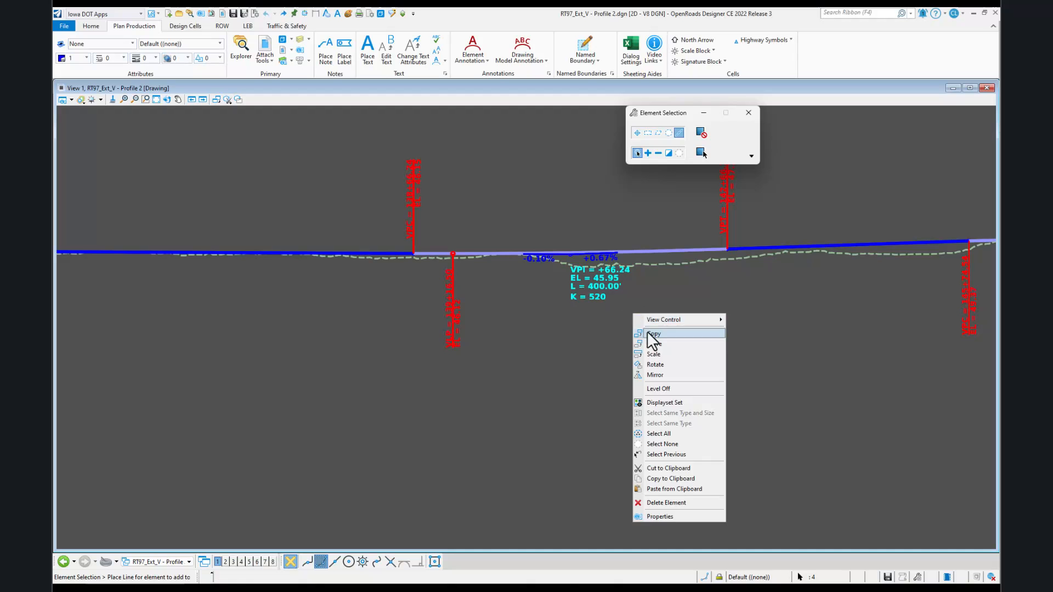
left_click(652, 343)
left_click(648, 296)
left_click(637, 332)
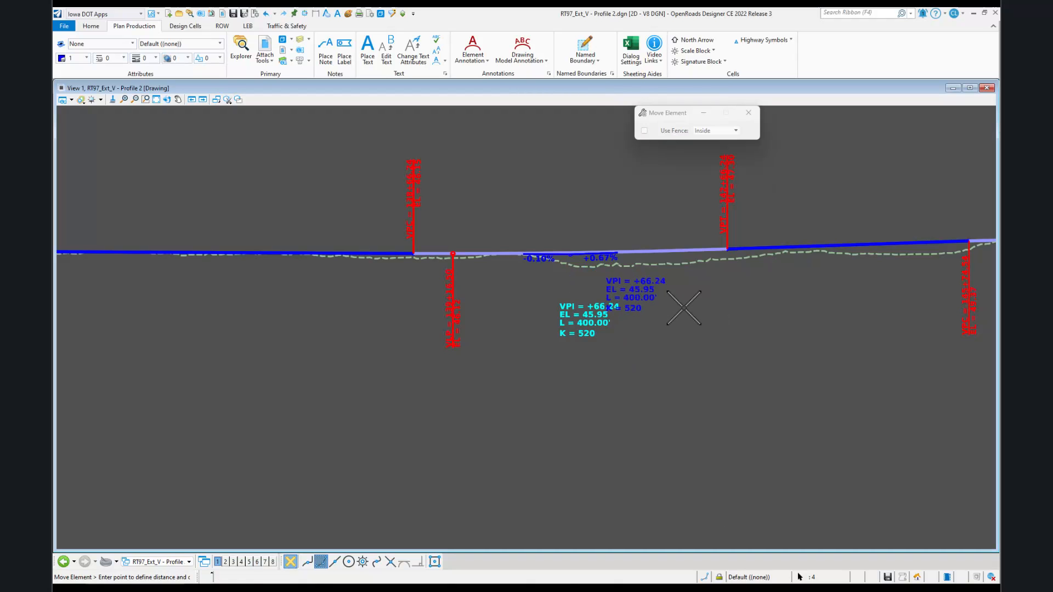
right_click(753, 317)
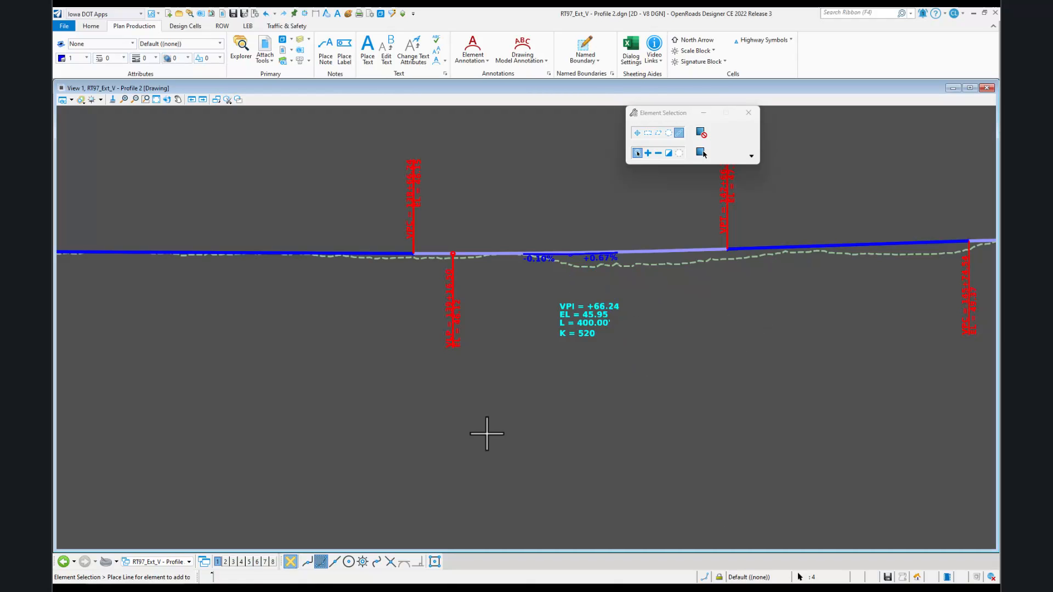
scroll(510, 428, "down", 2)
middle_click_drag(451, 455, 459, 417)
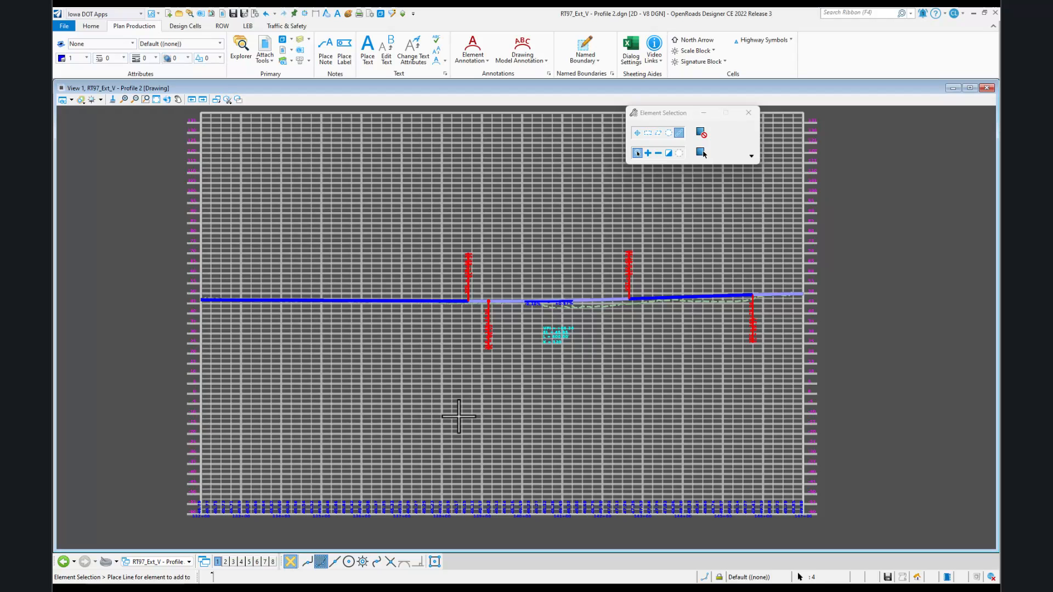
key("ctrl+s")
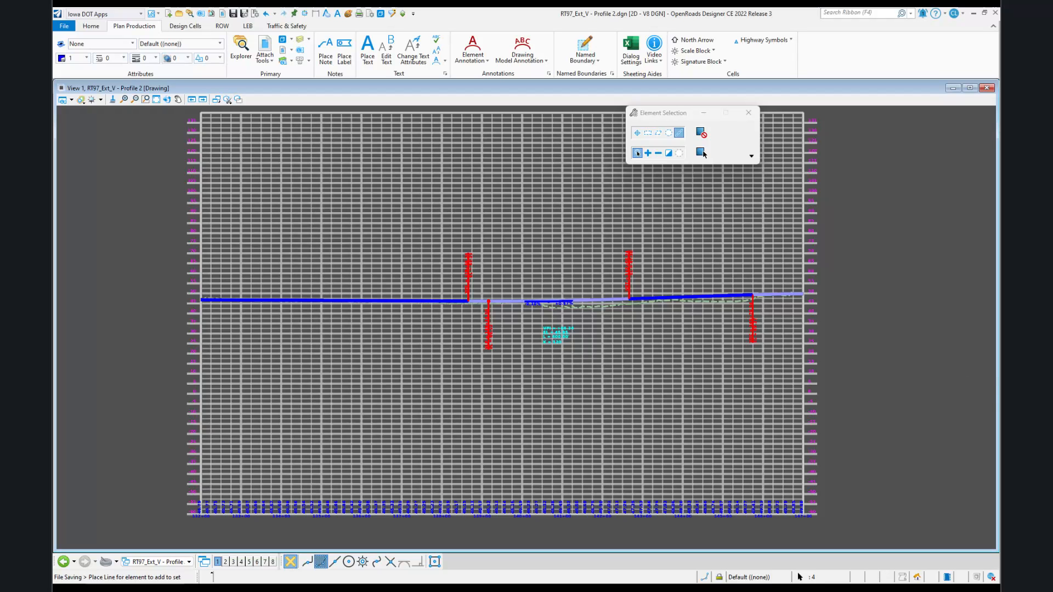